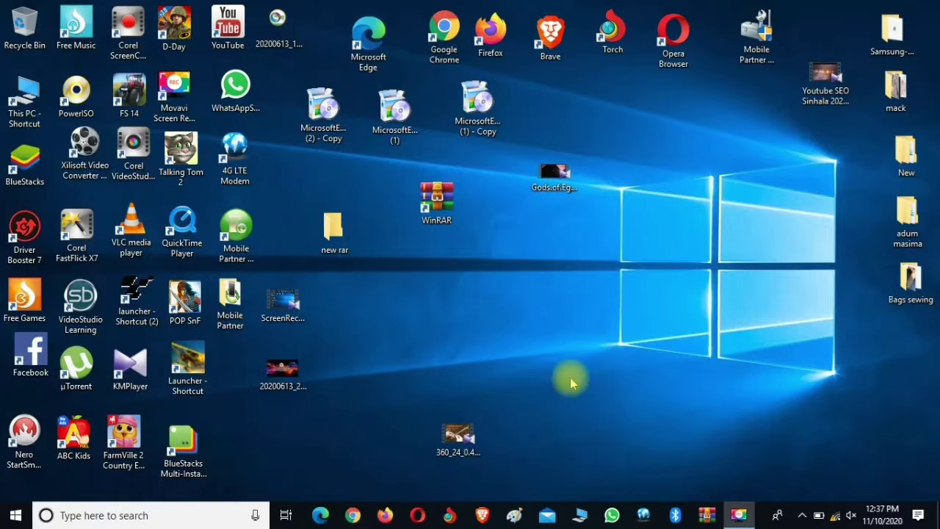
- Check the file properties of the Gods.of.Egypt video on the desktop, especially its size
{"action": "left_click", "coordinate": [552, 185]}
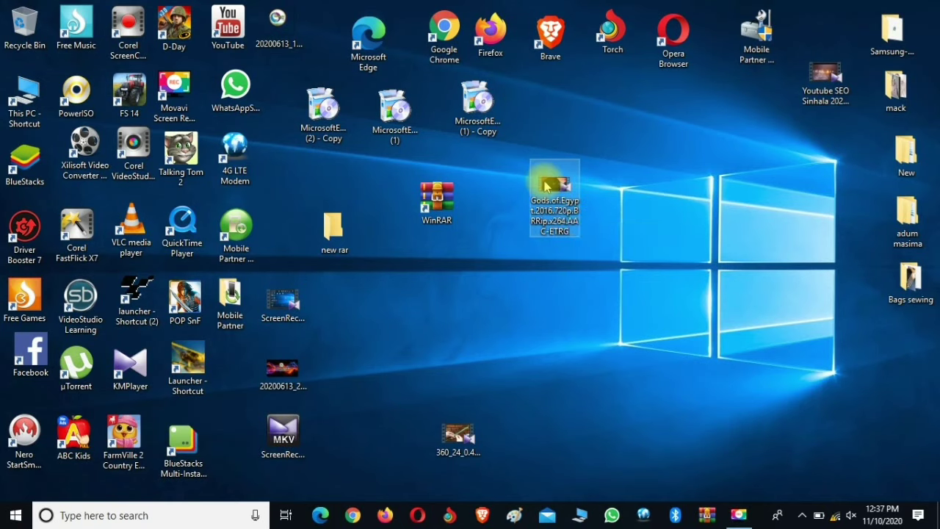
{"action": "right_click", "coordinate": [545, 187]}
{"action": "left_click", "coordinate": [576, 487]}
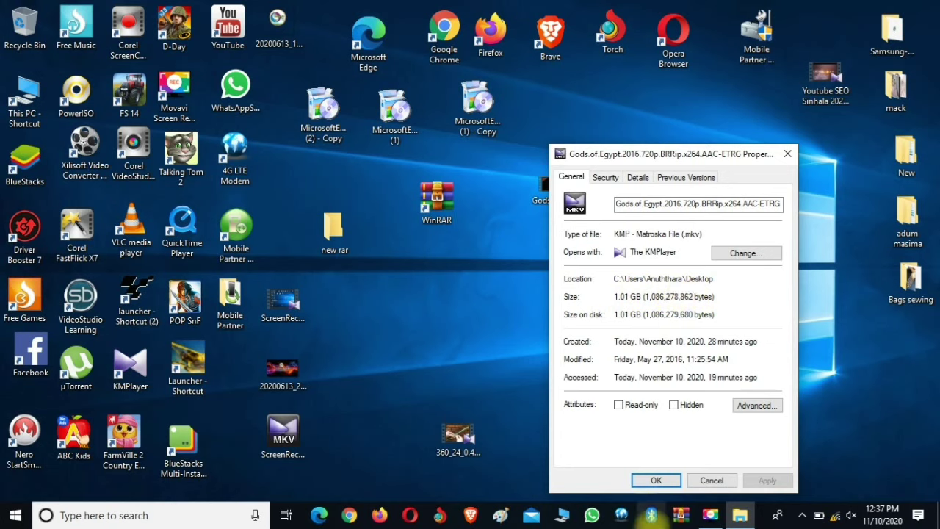
{"action": "left_click", "coordinate": [656, 480]}
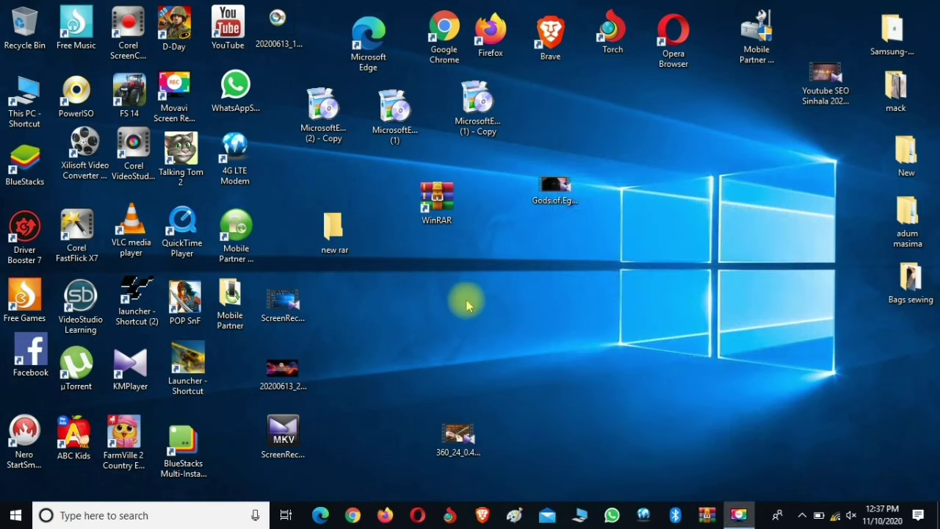
- Open WinRAR from its desktop shortcut, dismiss the licence reminder, look over the main window and close it
{"action": "left_click_drag", "start_coordinate": [438, 200], "coordinate": [546, 272]}
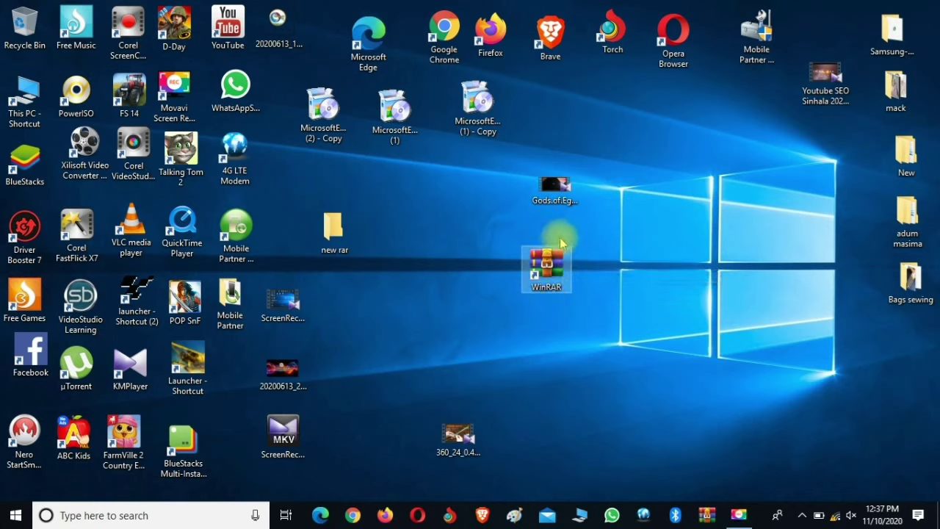
{"action": "double_click", "coordinate": [541, 266]}
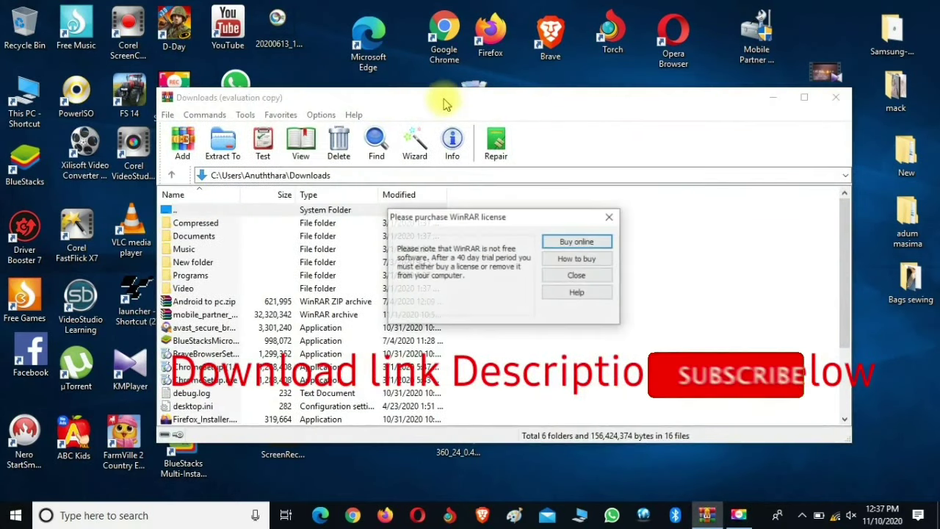
{"action": "left_click", "coordinate": [577, 275]}
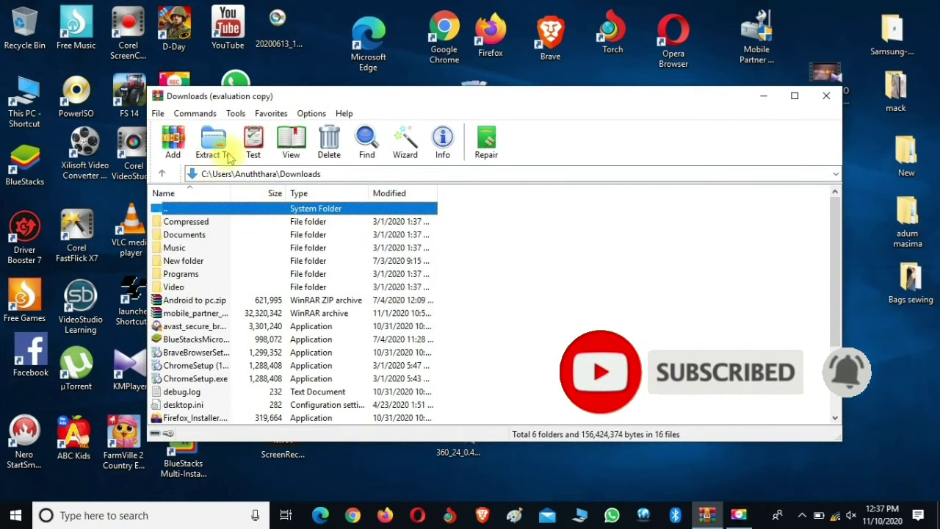
{"action": "scroll", "coordinate": [246, 235], "scroll_direction": "down", "scroll_amount": 1}
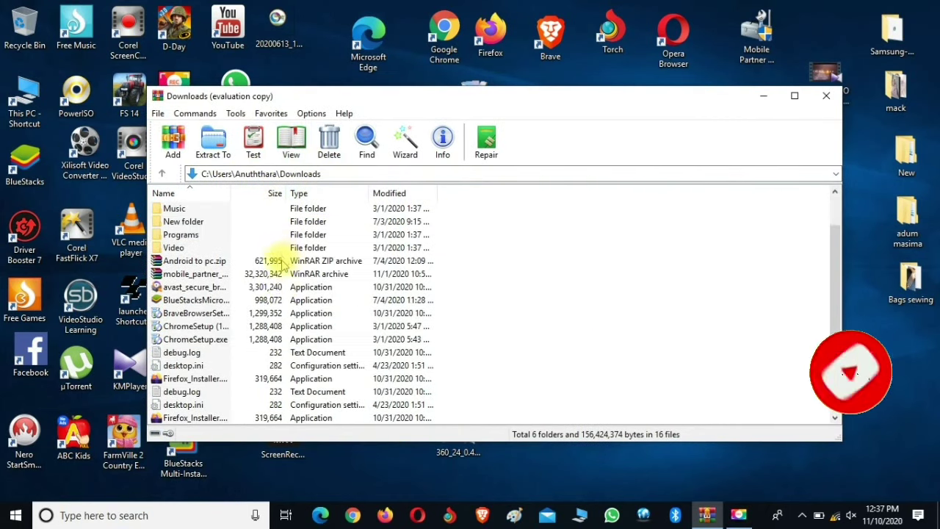
{"action": "scroll", "coordinate": [173, 129], "scroll_direction": "up", "scroll_amount": 1}
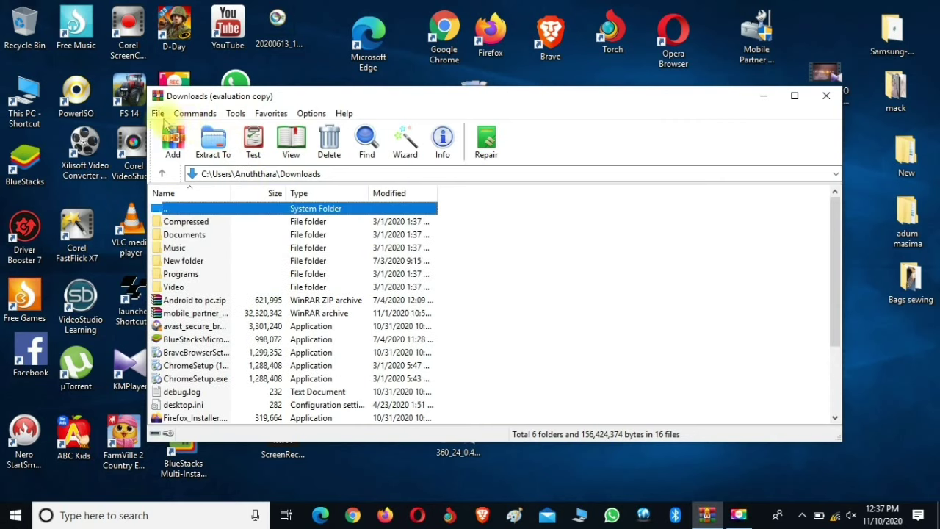
{"action": "left_click", "coordinate": [344, 114]}
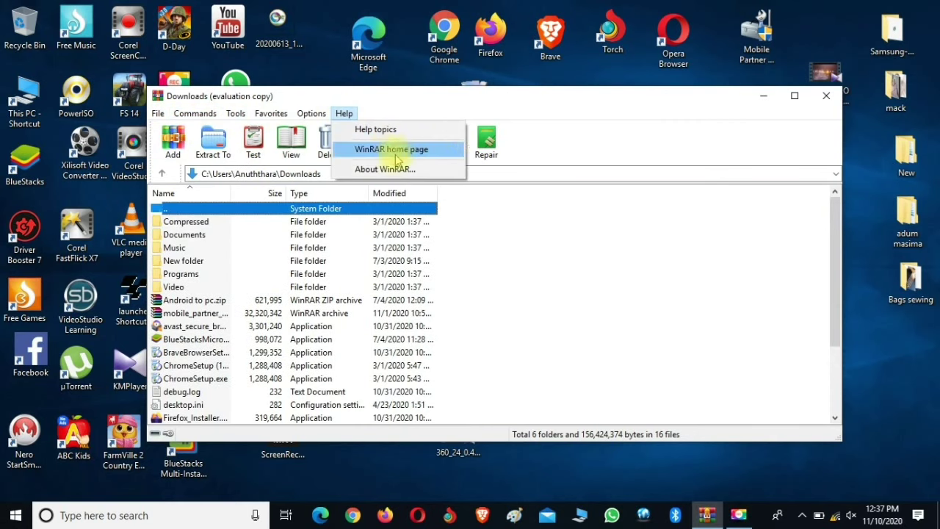
{"action": "left_click", "coordinate": [825, 102]}
{"action": "left_click", "coordinate": [826, 102]}
{"action": "left_click_drag", "start_coordinate": [547, 266], "coordinate": [483, 229]}
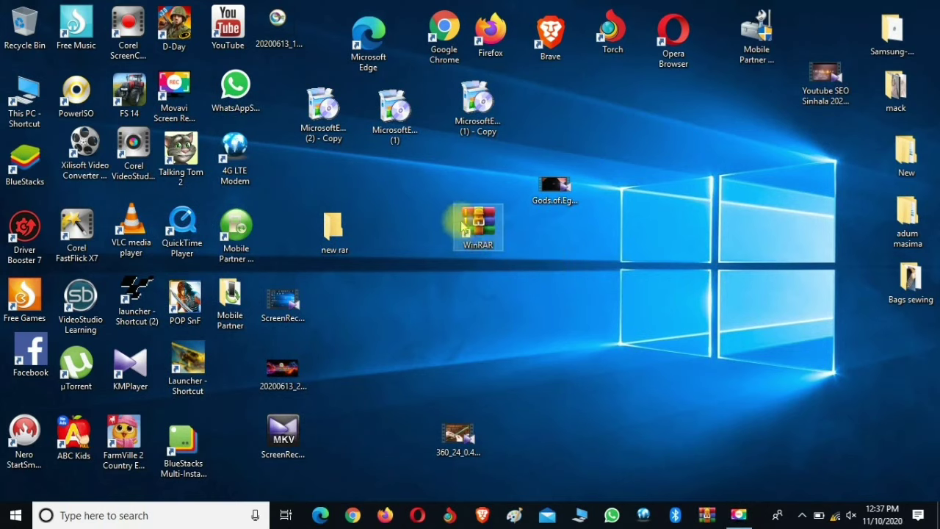
{"action": "left_click", "coordinate": [562, 183]}
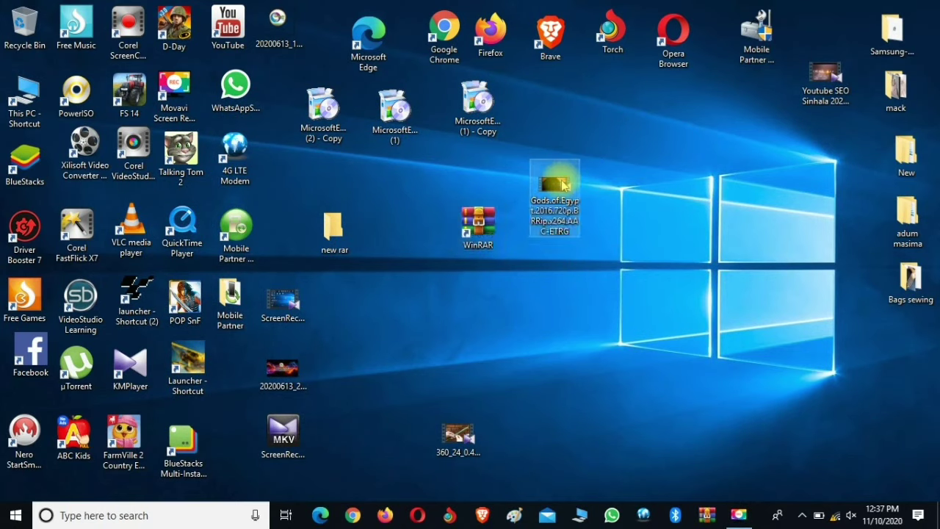
{"action": "mouse_move", "coordinate": [556, 180]}
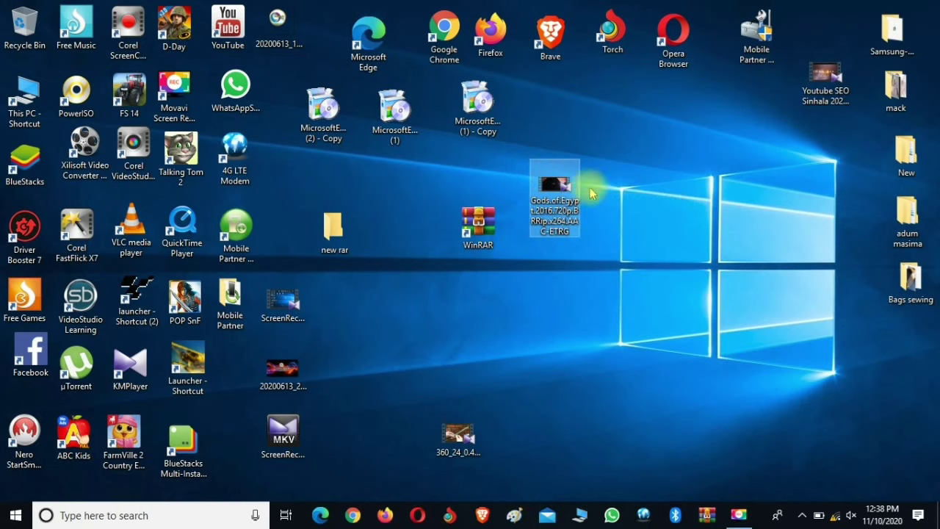
{"action": "mouse_move", "coordinate": [539, 220]}
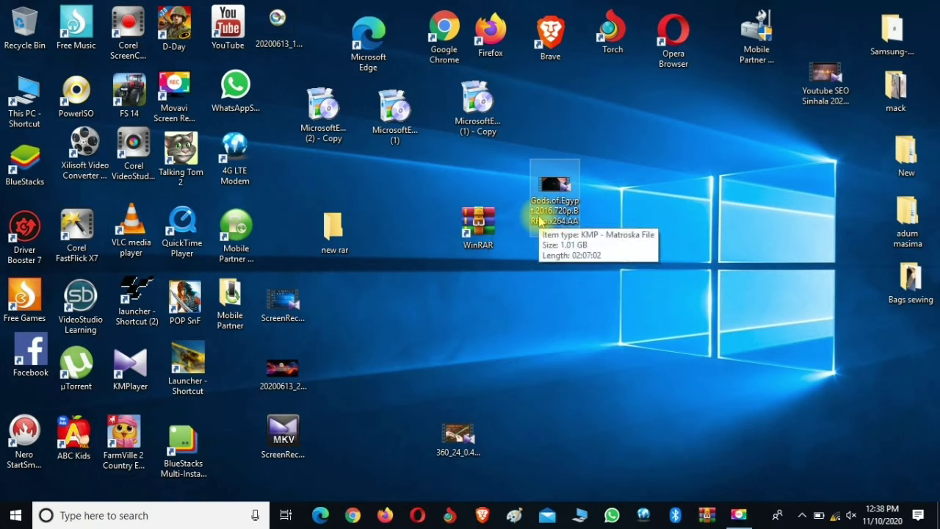
{"action": "left_click", "coordinate": [561, 184]}
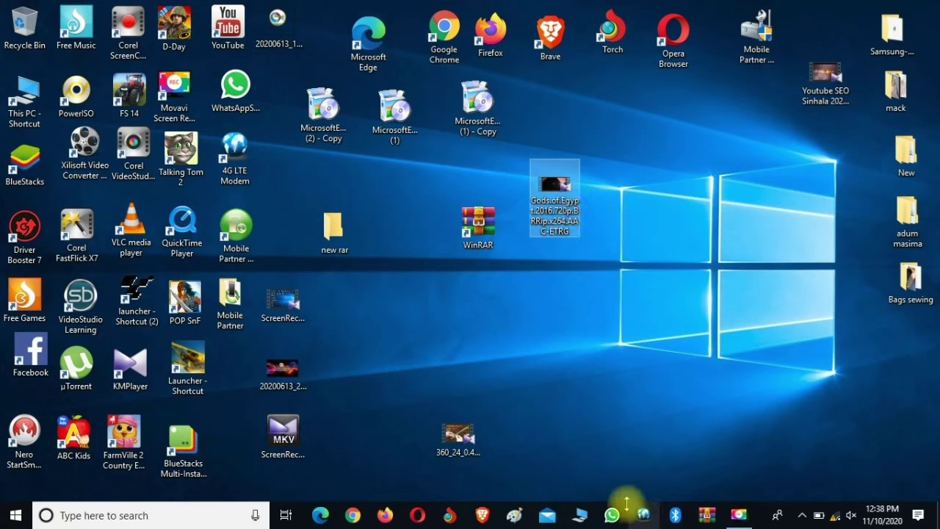
{"action": "left_click", "coordinate": [657, 344]}
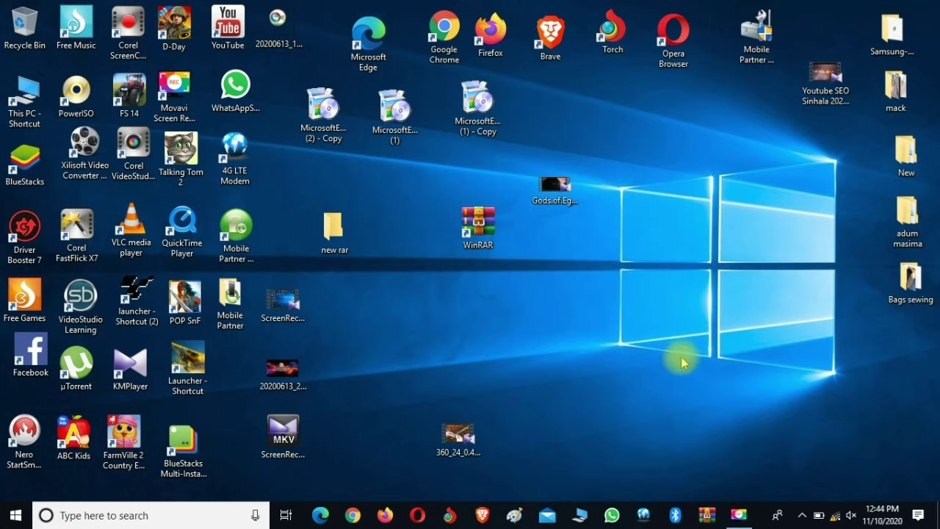
- Start adding the Gods.of.Egypt video to a new WinRAR archive and bring up its archive name and parameters
{"action": "left_click_drag", "start_coordinate": [555, 191], "coordinate": [597, 205]}
{"action": "right_click", "coordinate": [588, 207]}
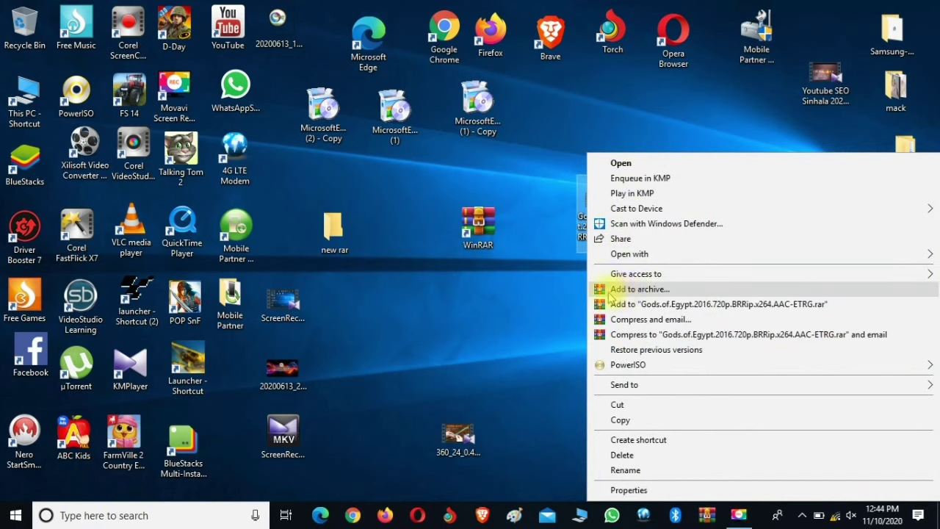
{"action": "left_click", "coordinate": [640, 291]}
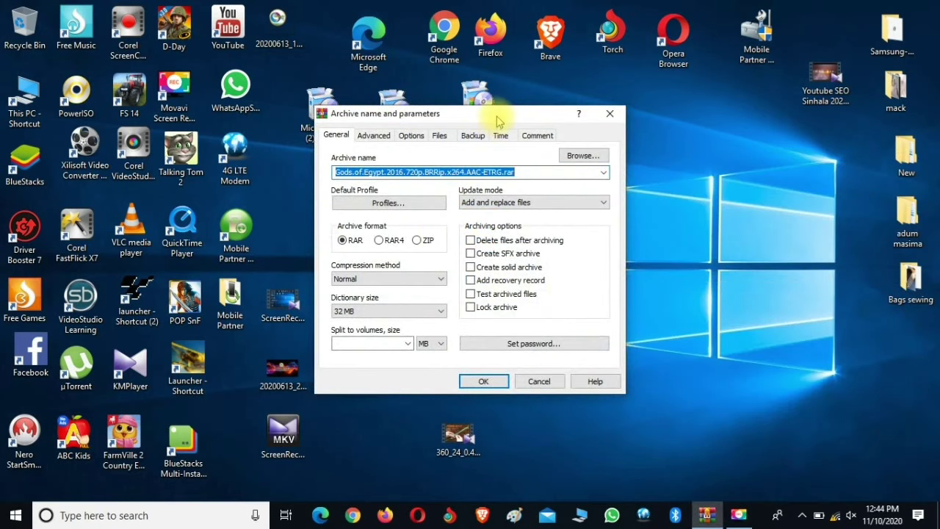
{"action": "left_click_drag", "start_coordinate": [497, 120], "coordinate": [598, 106]}
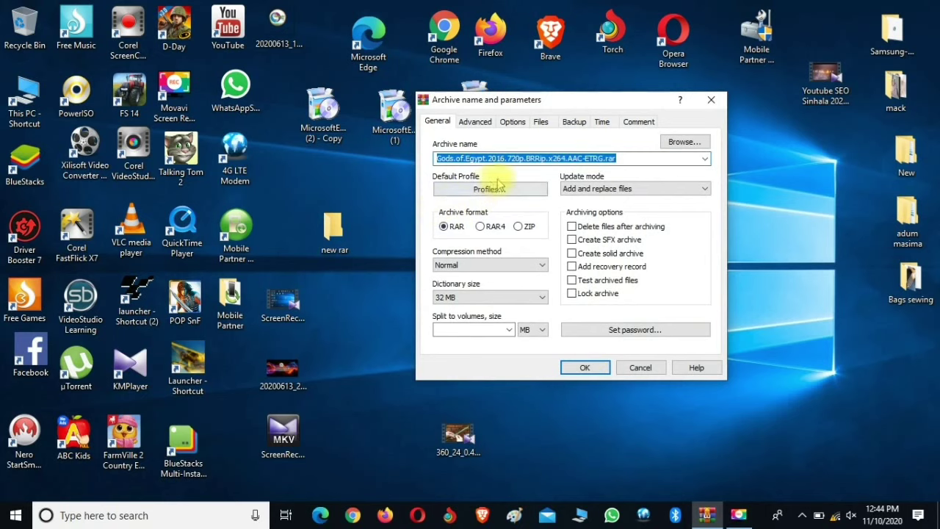
- Set the archive's save location to the "new rar" folder on the Desktop, keeping the suggested file name
{"action": "left_click", "coordinate": [677, 144]}
{"action": "scroll", "coordinate": [479, 203], "scroll_direction": "up", "scroll_amount": 3}
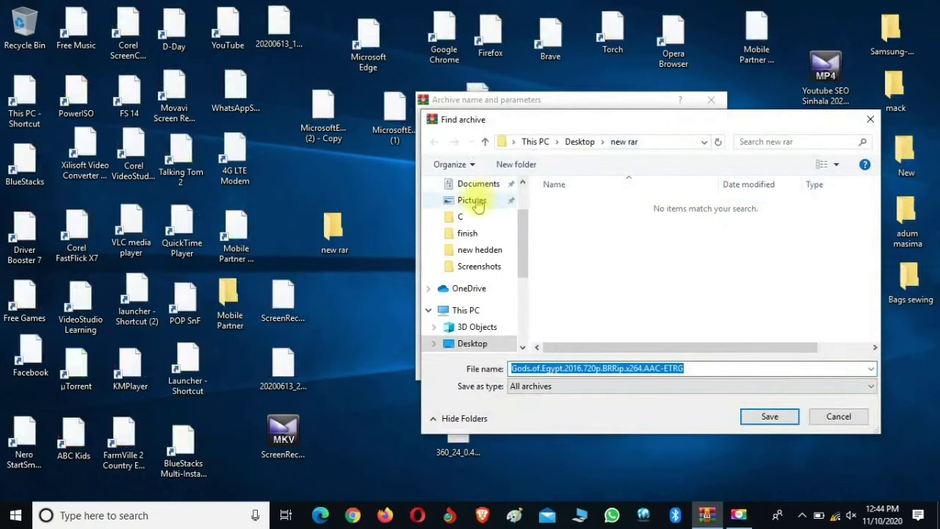
{"action": "left_click_drag", "start_coordinate": [526, 248], "coordinate": [524, 288]}
{"action": "left_click", "coordinate": [506, 244]}
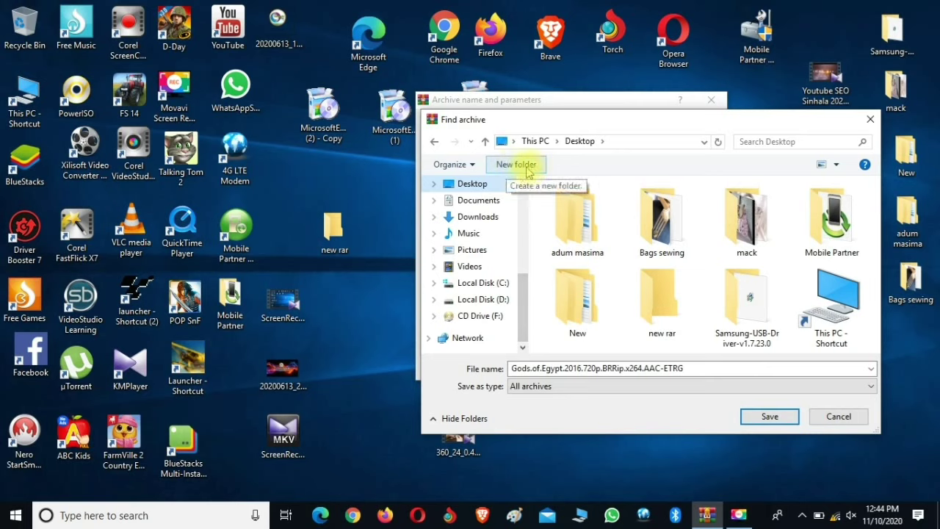
{"action": "left_click", "coordinate": [660, 293]}
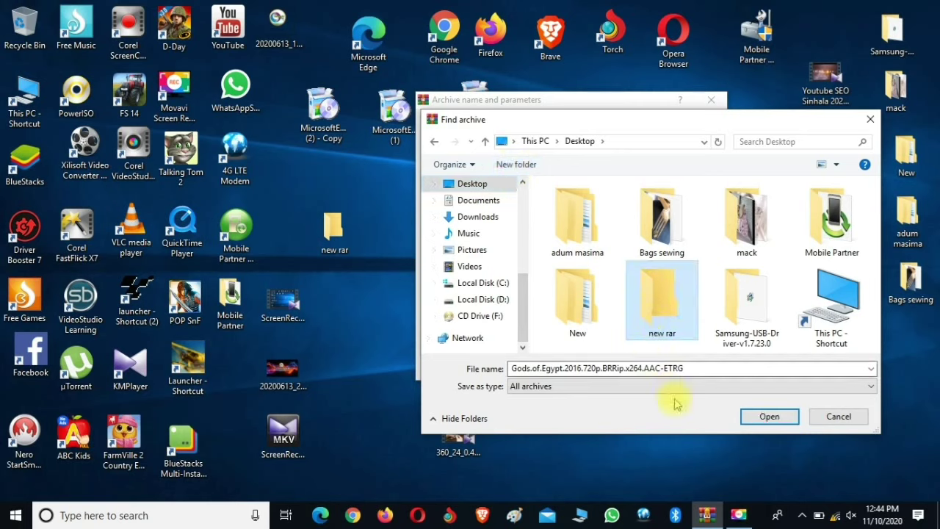
{"action": "left_click", "coordinate": [772, 420]}
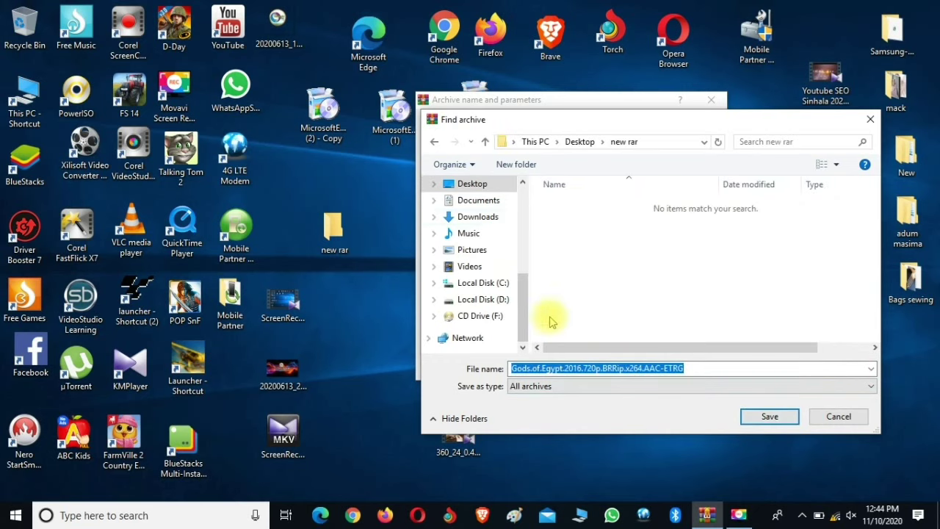
{"action": "left_click", "coordinate": [756, 418]}
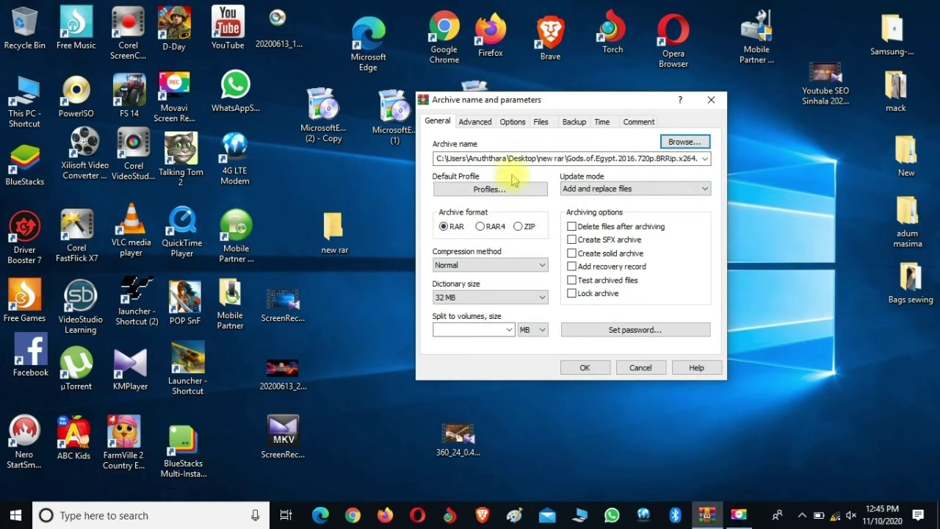
- Set the split volume size to 80 MB and create the multi-part RAR archive
{"action": "left_click", "coordinate": [509, 330]}
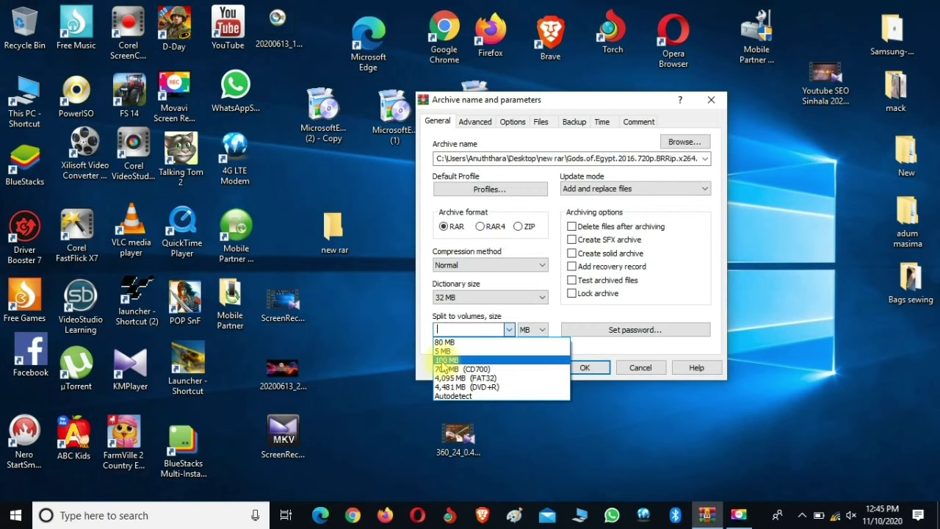
{"action": "left_click", "coordinate": [442, 342]}
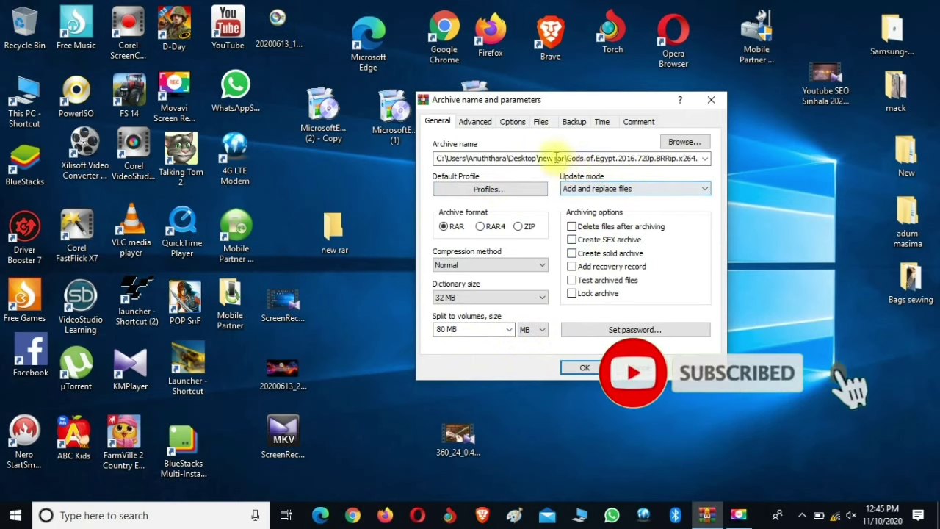
{"action": "left_click", "coordinate": [584, 368]}
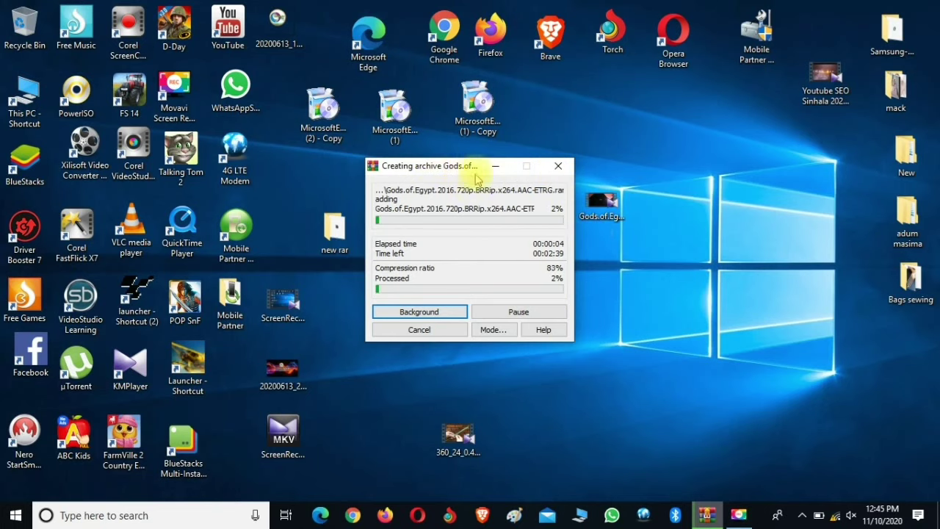
{"action": "left_click_drag", "start_coordinate": [497, 179], "coordinate": [642, 251]}
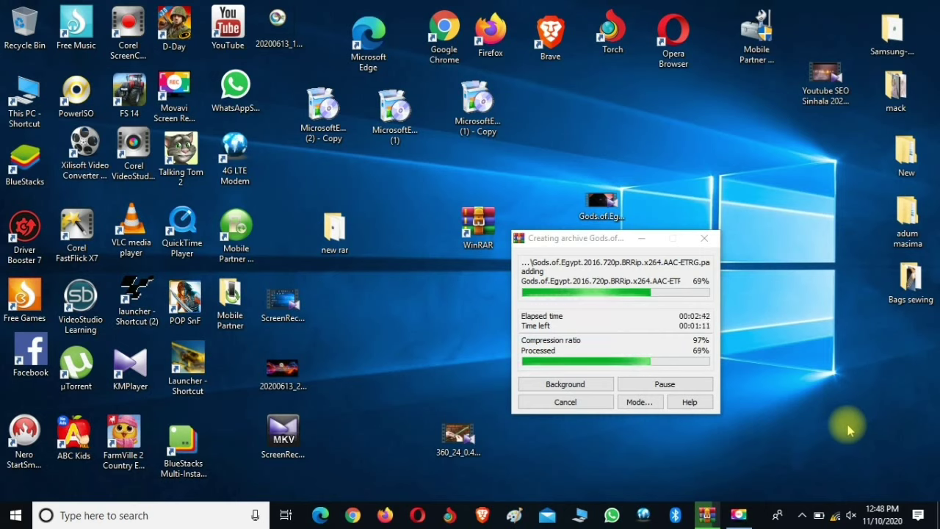
{"action": "left_click", "coordinate": [886, 510]}
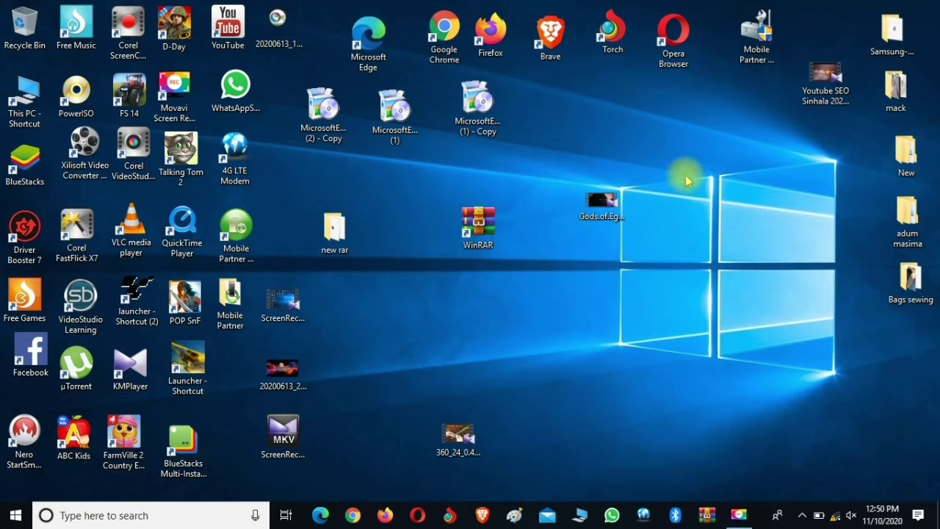
- Move the "new rar" folder below the WinRAR shortcut on the desktop and open it to examine the archive parts
{"action": "left_click_drag", "start_coordinate": [332, 232], "coordinate": [569, 291]}
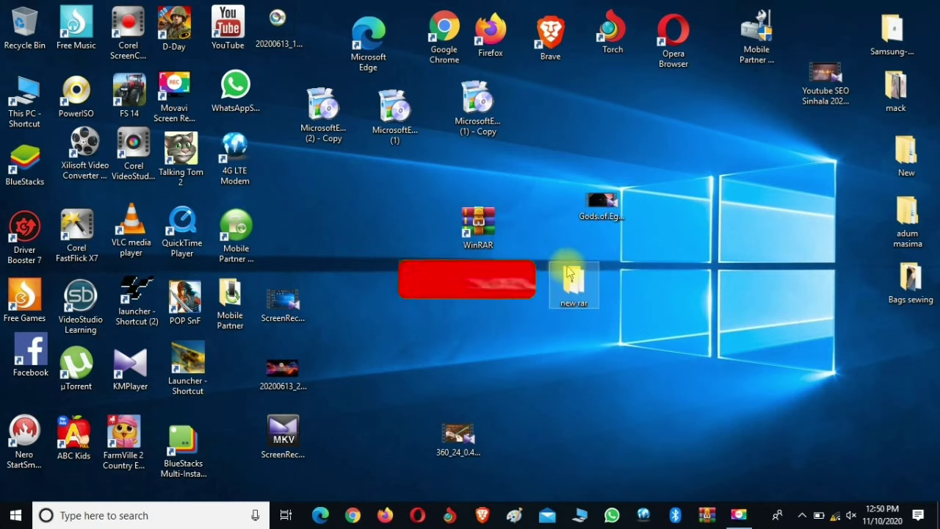
{"action": "double_click", "coordinate": [567, 281]}
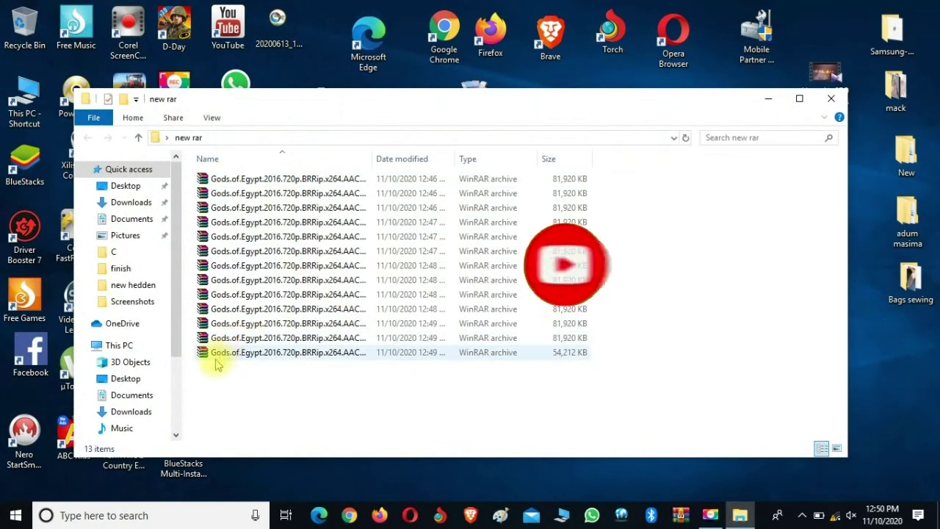
{"action": "left_click_drag", "start_coordinate": [189, 174], "coordinate": [624, 171]}
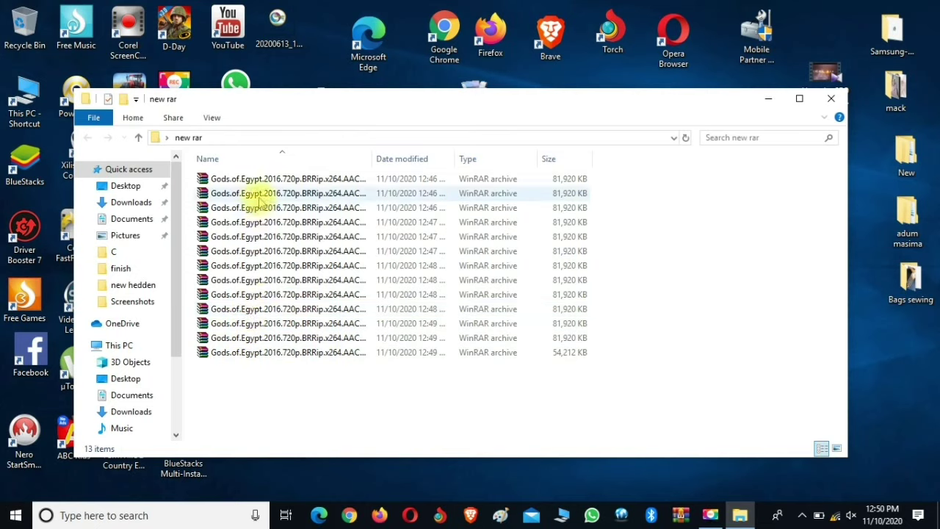
{"action": "left_click_drag", "start_coordinate": [260, 399], "coordinate": [328, 386]}
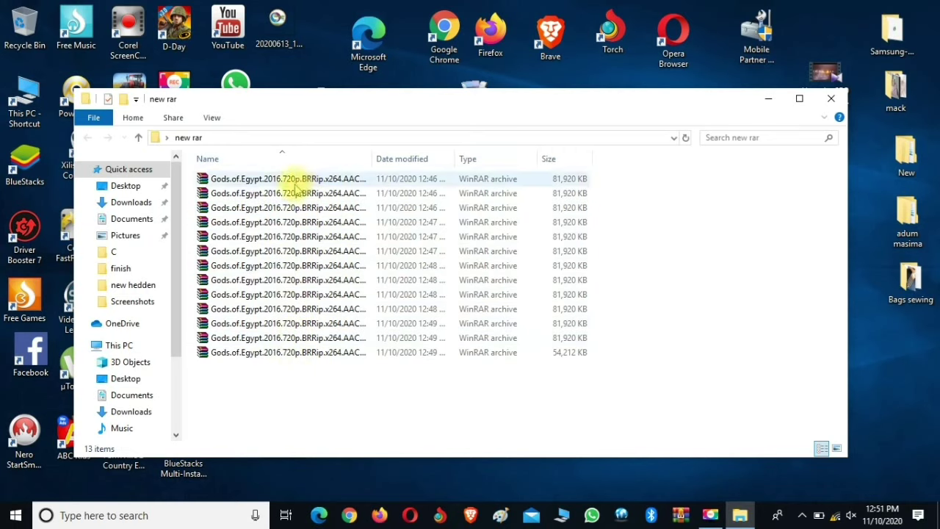
- Check the file properties of the first archive part, part01, to review its size
{"action": "left_click", "coordinate": [296, 184]}
{"action": "right_click", "coordinate": [297, 190]}
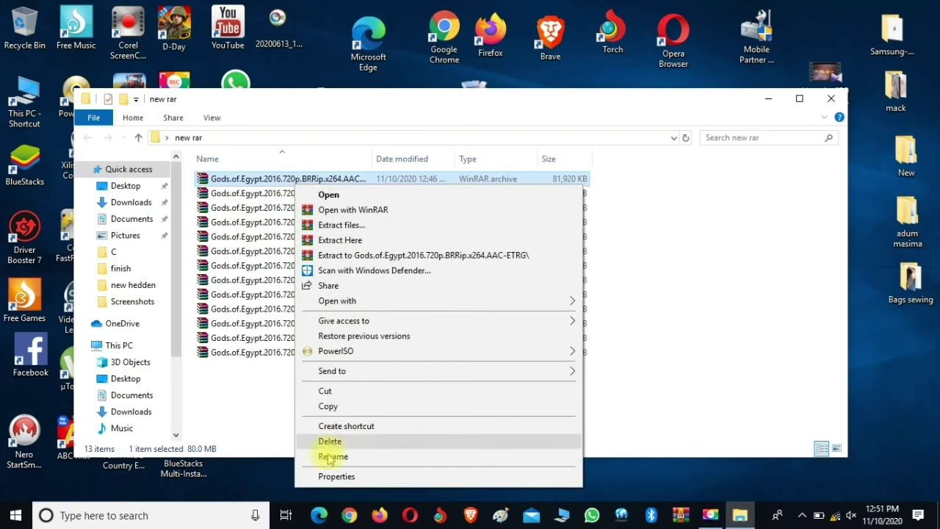
{"action": "left_click", "coordinate": [328, 477]}
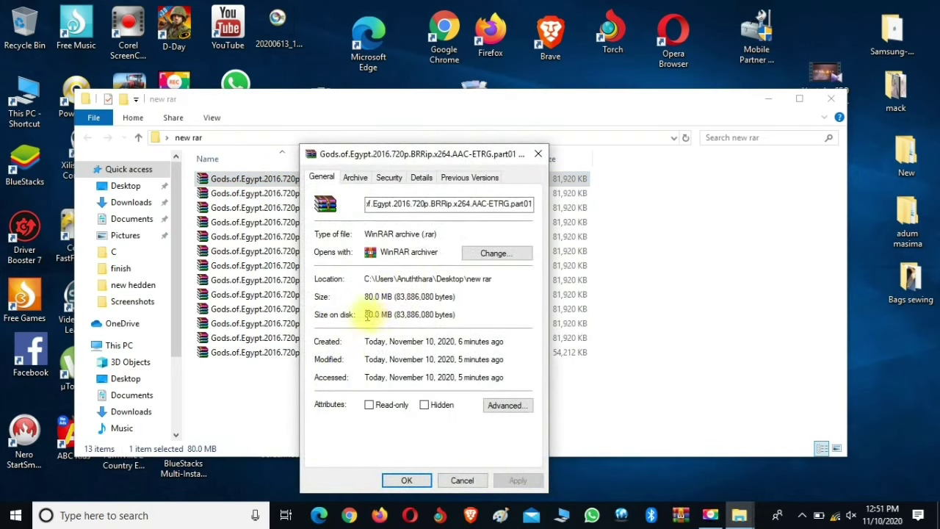
{"action": "left_click", "coordinate": [538, 153]}
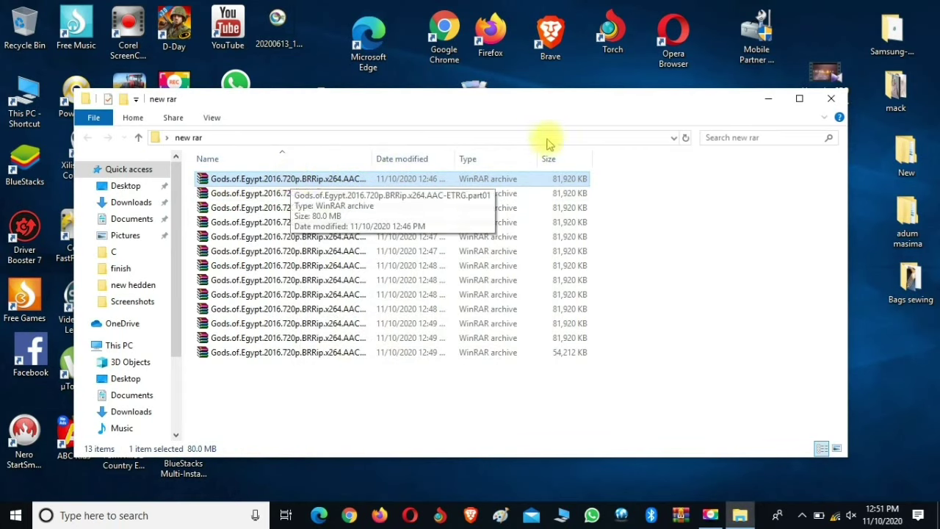
- Examine the full file names of archive parts part01 through part04 in the "new rar" folder and close the folder
{"action": "left_click_drag", "start_coordinate": [594, 104], "coordinate": [621, 98]}
{"action": "left_click", "coordinate": [389, 423]}
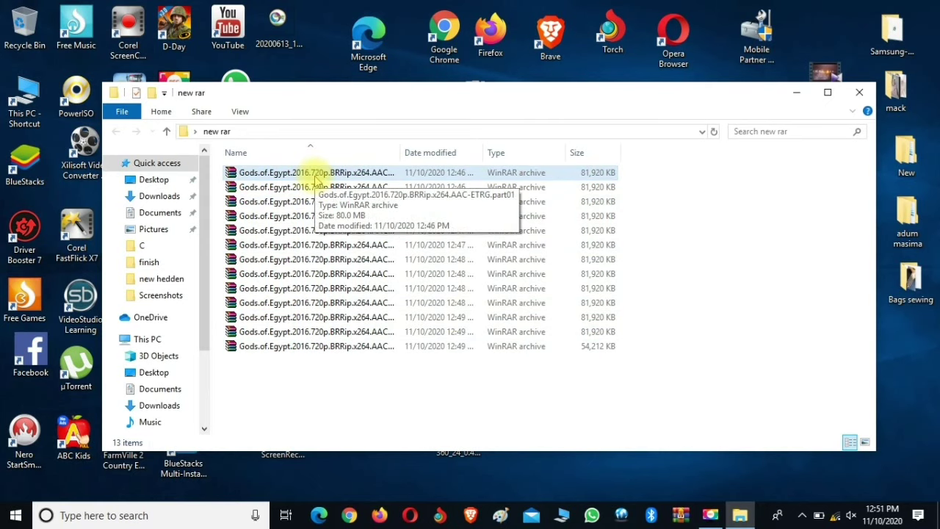
{"action": "left_click", "coordinate": [364, 177]}
{"action": "left_click", "coordinate": [363, 174]}
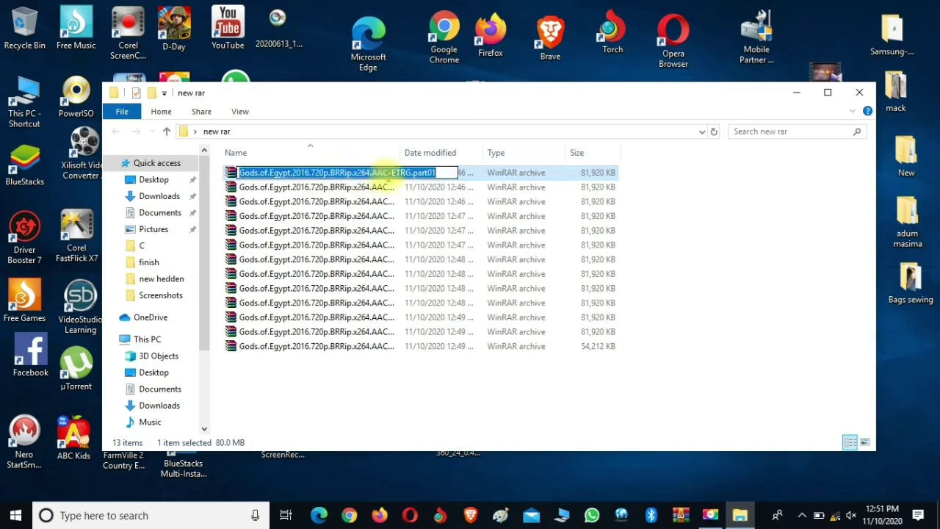
{"action": "left_click", "coordinate": [391, 189]}
{"action": "left_click", "coordinate": [392, 188]}
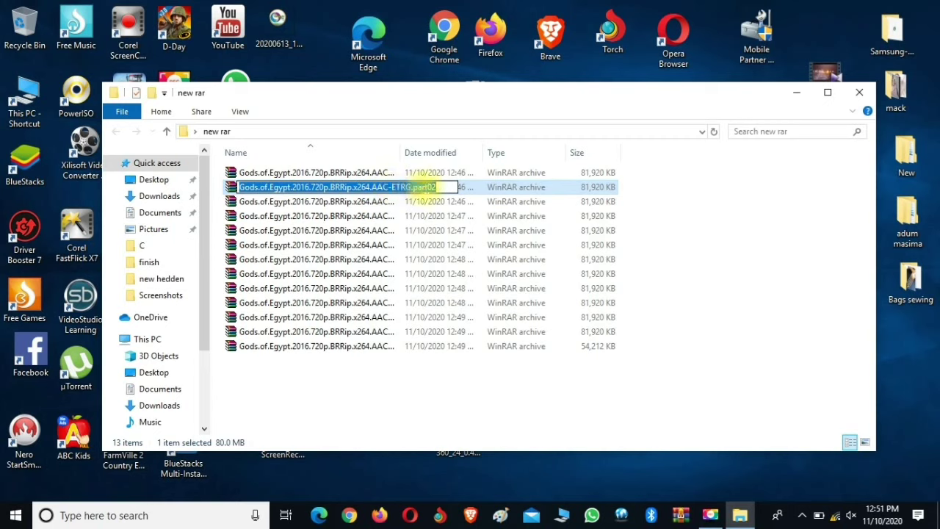
{"action": "left_click", "coordinate": [391, 203]}
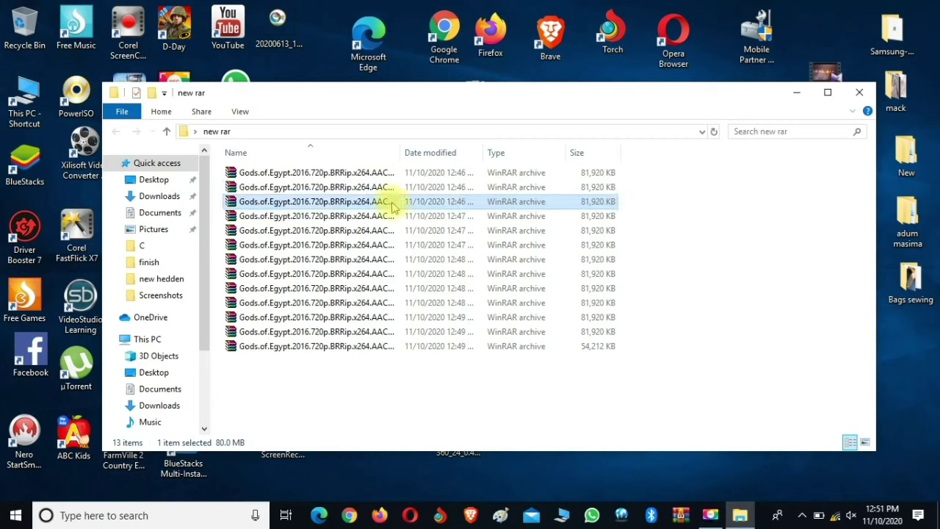
{"action": "left_click", "coordinate": [393, 202]}
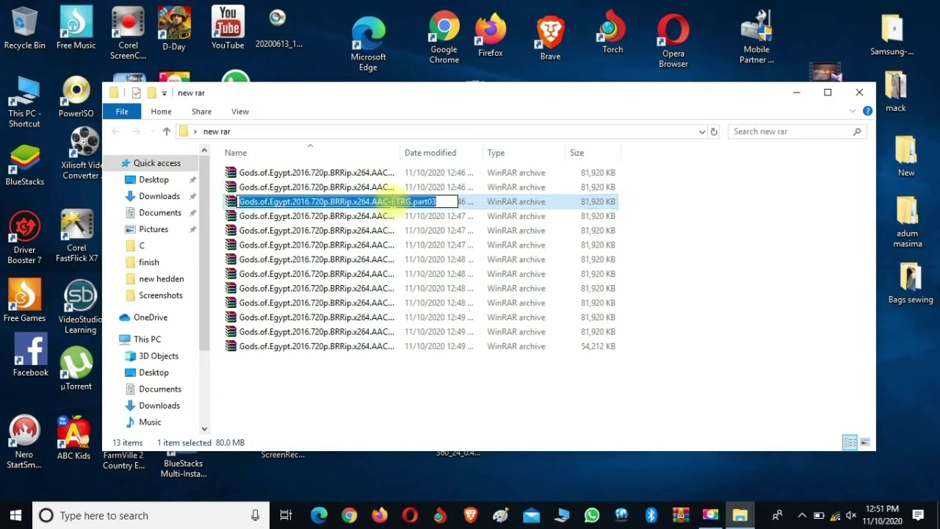
{"action": "left_click", "coordinate": [395, 219]}
{"action": "left_click", "coordinate": [396, 220]}
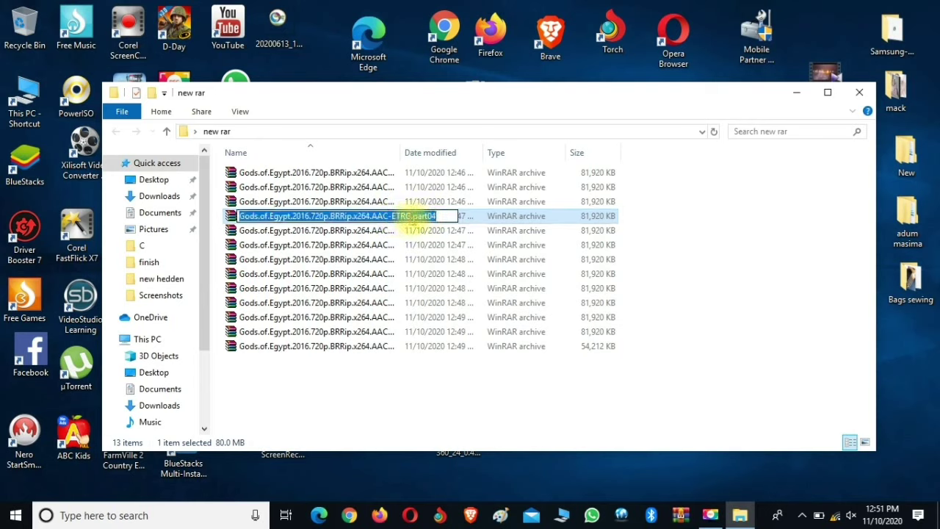
{"action": "left_click", "coordinate": [487, 218]}
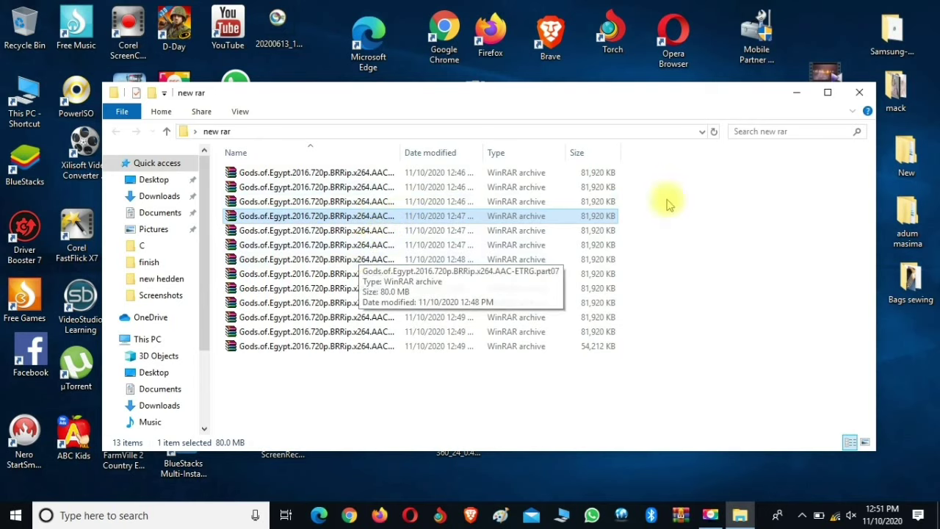
{"action": "left_click", "coordinate": [859, 92]}
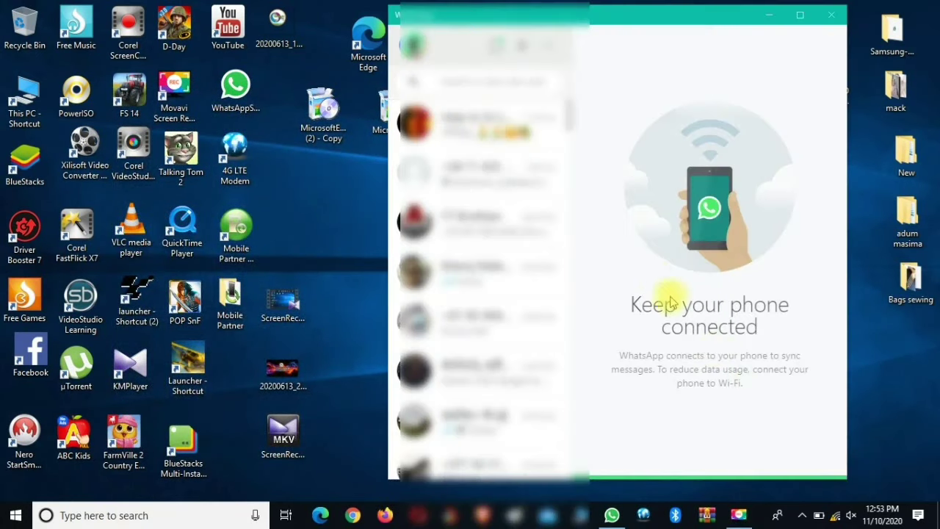
- Switch to WhatsApp, open the recipient contact's chat and move the window toward the screen's upper right corner
{"action": "left_click", "coordinate": [768, 15]}
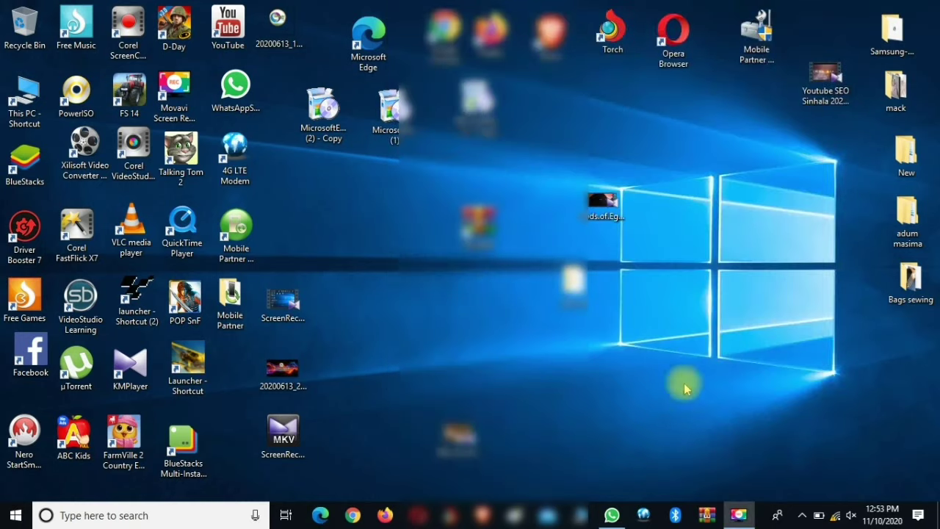
{"action": "left_click", "coordinate": [613, 515]}
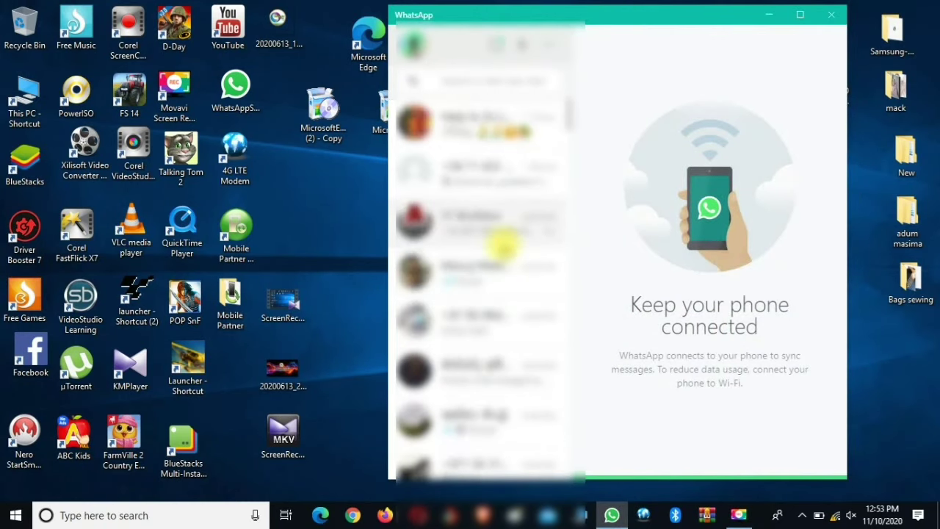
{"action": "scroll", "coordinate": [499, 254], "scroll_direction": "down", "scroll_amount": 5}
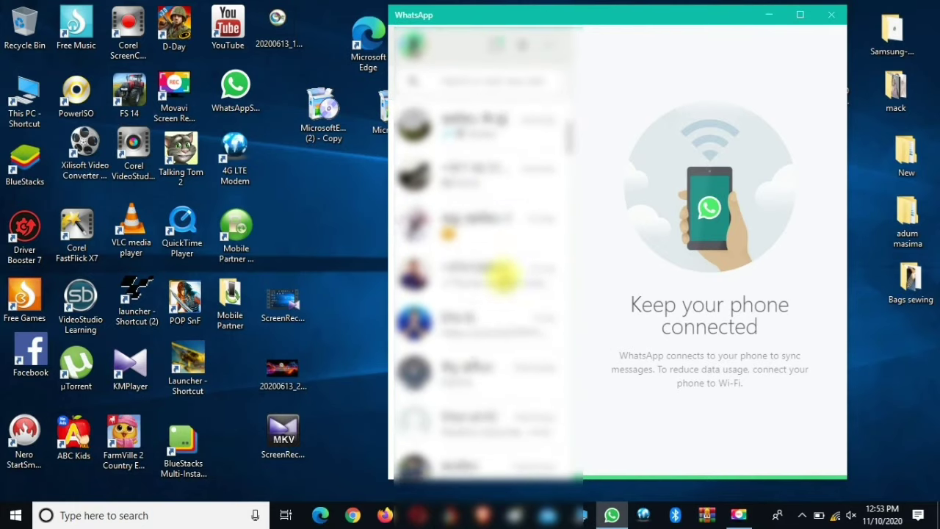
{"action": "scroll", "coordinate": [503, 278], "scroll_direction": "down", "scroll_amount": 5}
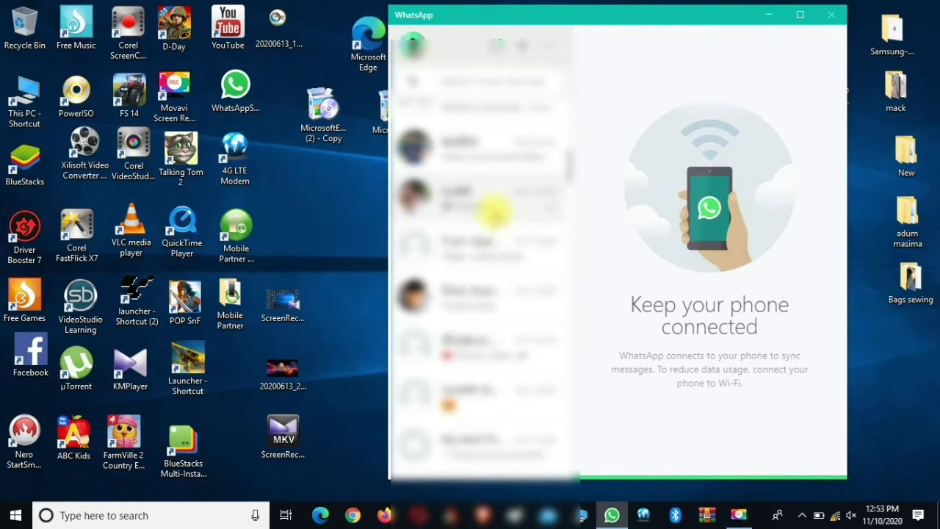
{"action": "left_click", "coordinate": [495, 209]}
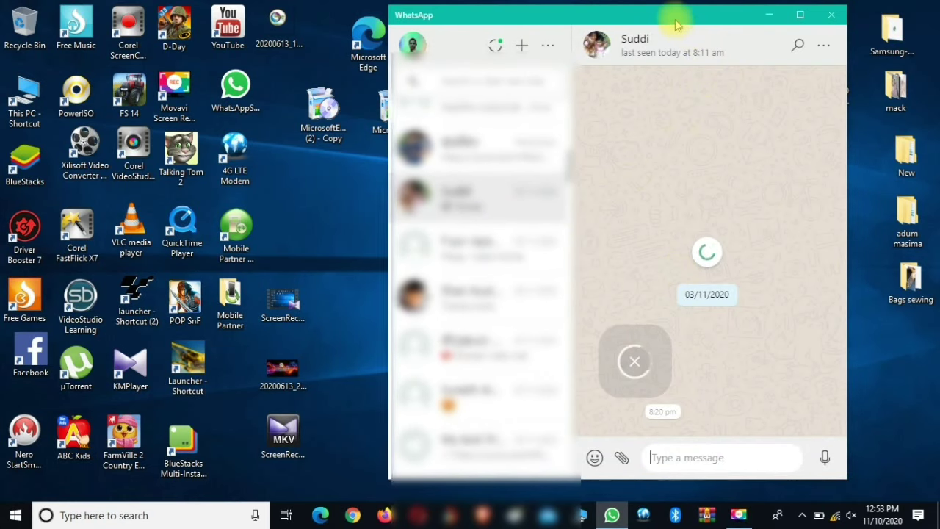
{"action": "left_click_drag", "start_coordinate": [672, 14], "coordinate": [722, 8]}
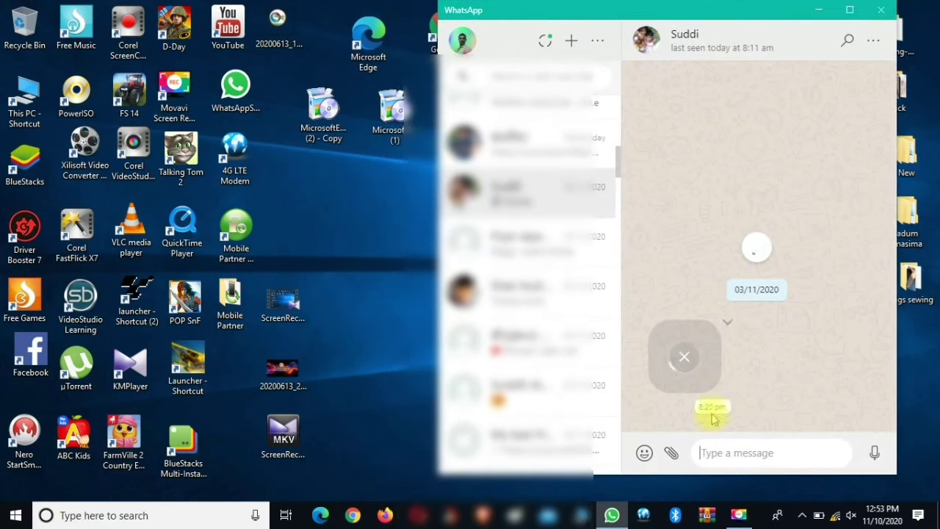
- Send the archive part Gods.of.Egypt.2016.720p.BRRip.x264.AAC-ETRG.part01.rar from the Desktop's "new rar" folder as a document in the chat
{"action": "left_click", "coordinate": [674, 454]}
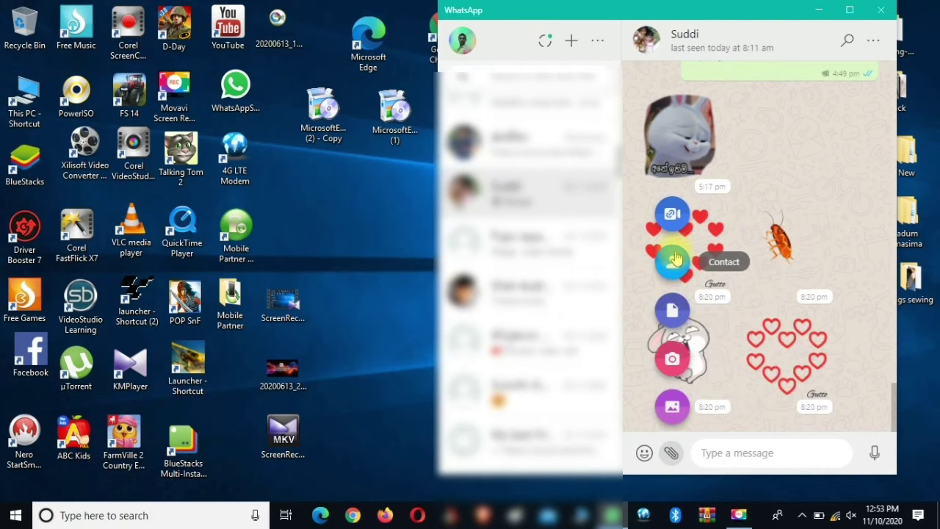
{"action": "left_click", "coordinate": [674, 312]}
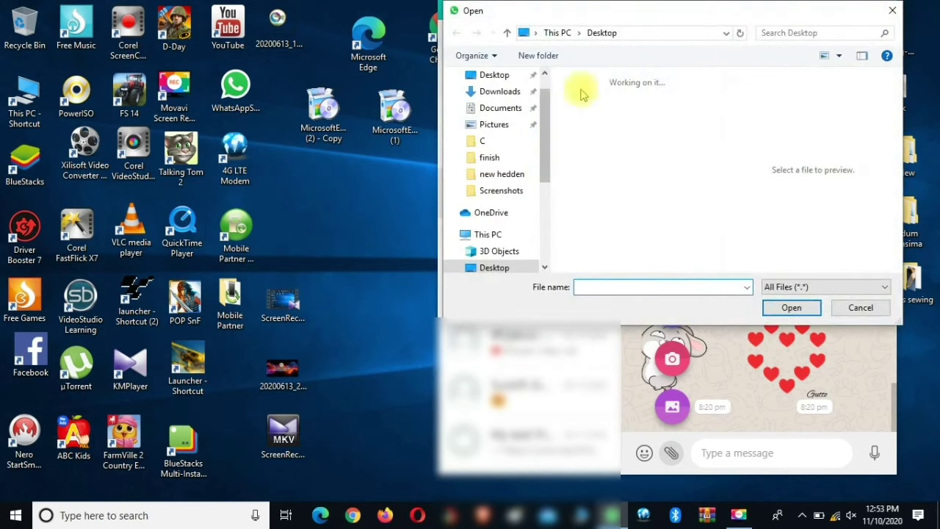
{"action": "left_click", "coordinate": [522, 76]}
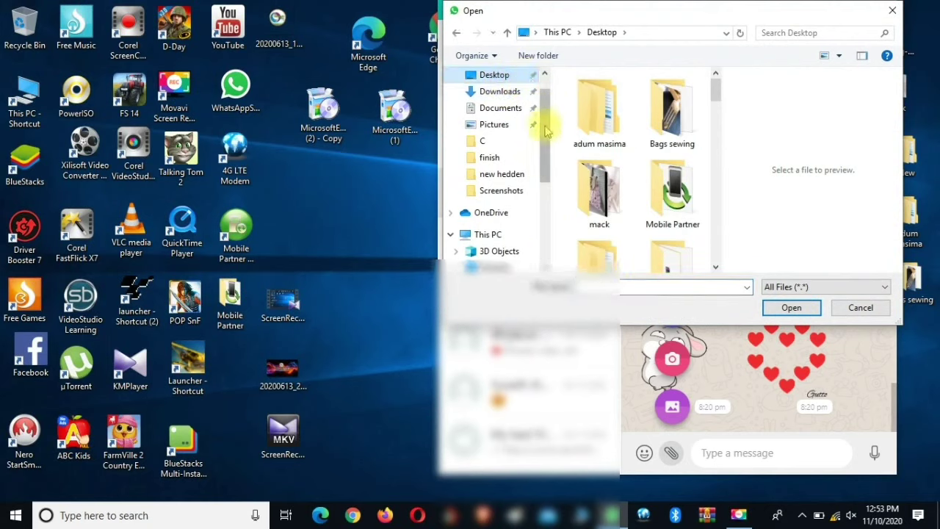
{"action": "left_click_drag", "start_coordinate": [714, 85], "coordinate": [713, 106]}
{"action": "double_click", "coordinate": [668, 115]}
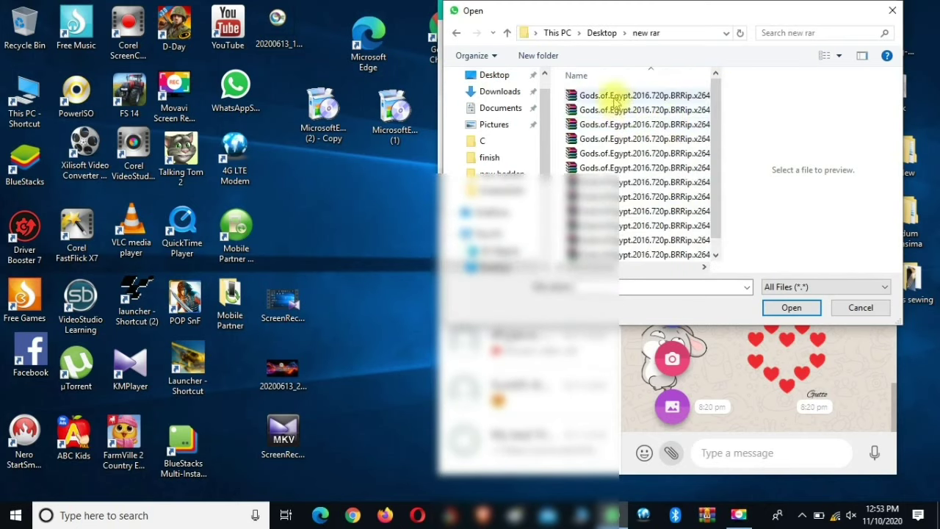
{"action": "left_click", "coordinate": [861, 56]}
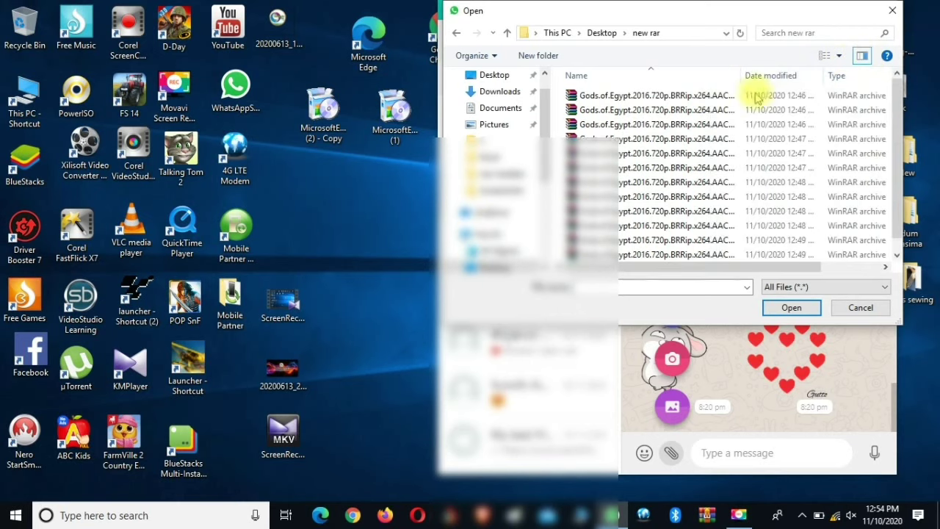
{"action": "left_click", "coordinate": [652, 98]}
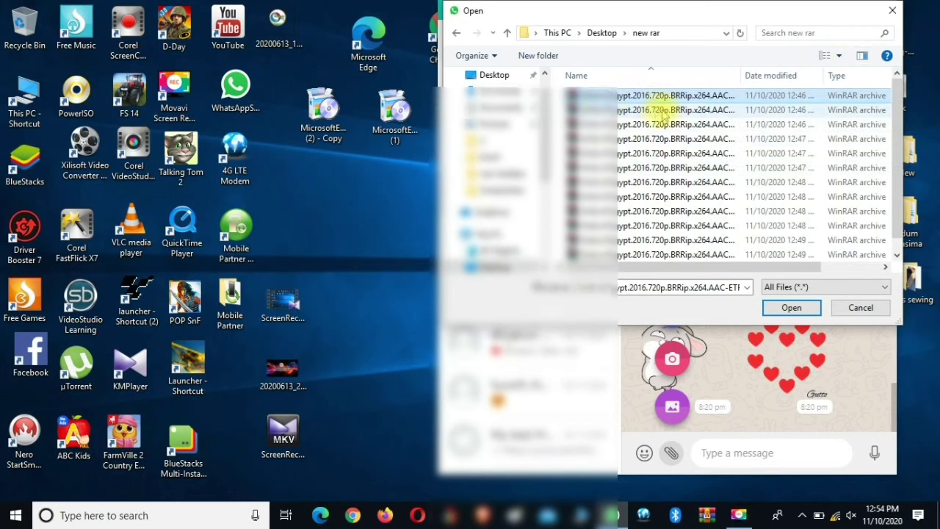
{"action": "left_click", "coordinate": [790, 307]}
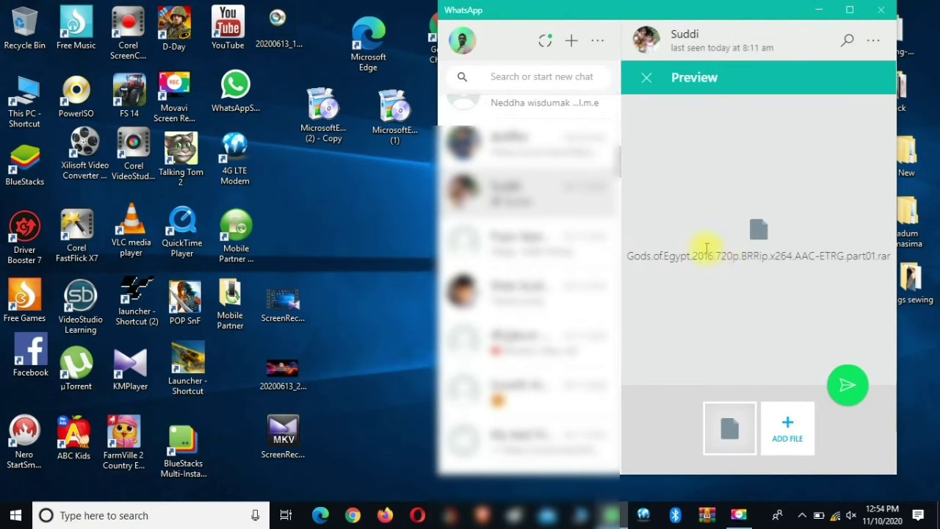
{"action": "left_click", "coordinate": [844, 384]}
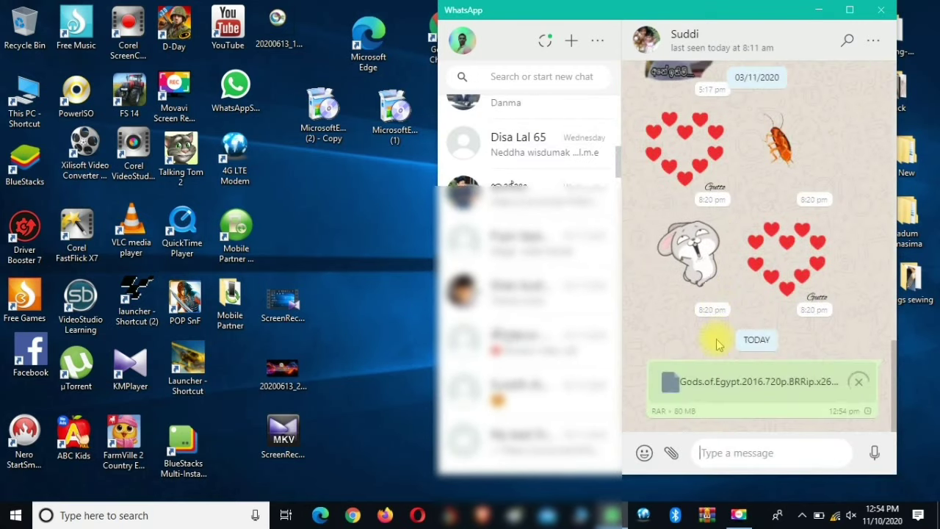
- Send the second archive part, Gods.of.Egypt.2016.720p.BRRip.x264.AAC-ETRG.part02.rar, as a document in the same chat and minimize WhatsApp
{"action": "left_click", "coordinate": [672, 456]}
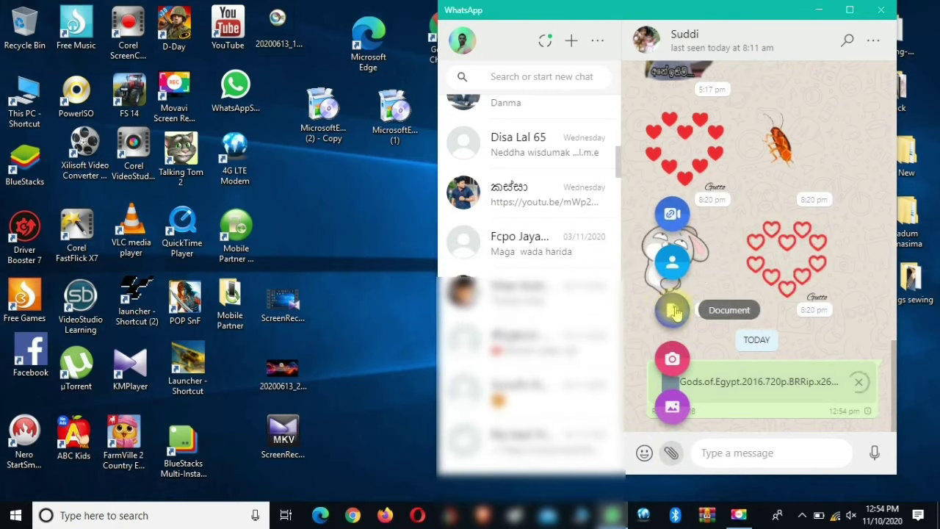
{"action": "left_click", "coordinate": [669, 310]}
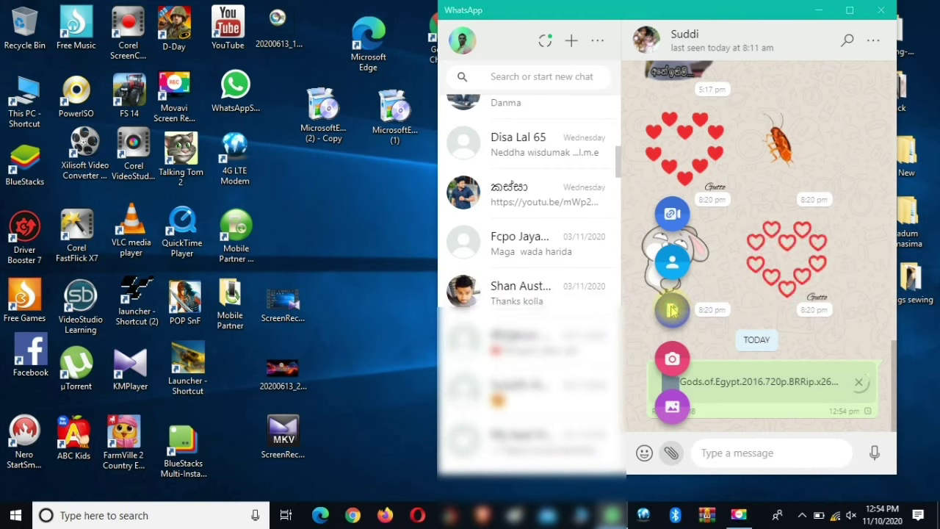
{"action": "left_click", "coordinate": [604, 110]}
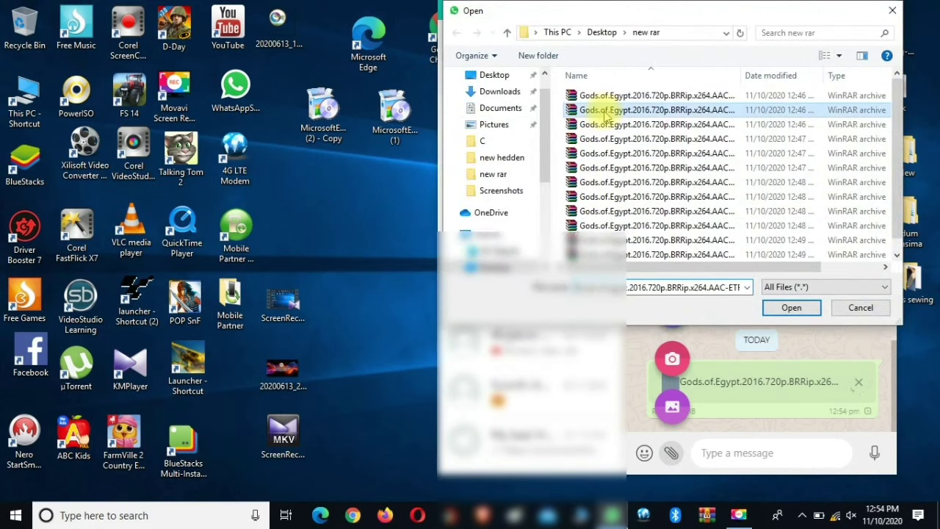
{"action": "left_click", "coordinate": [786, 308]}
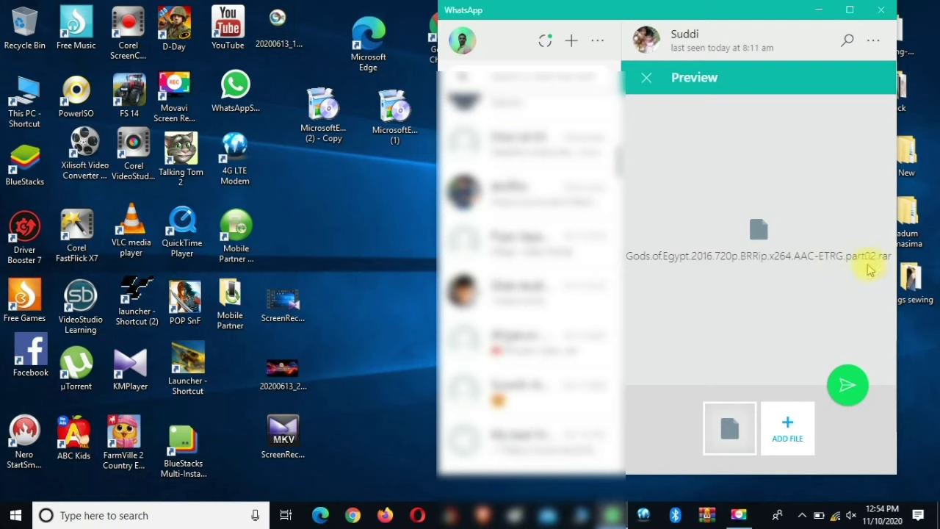
{"action": "left_click", "coordinate": [849, 385]}
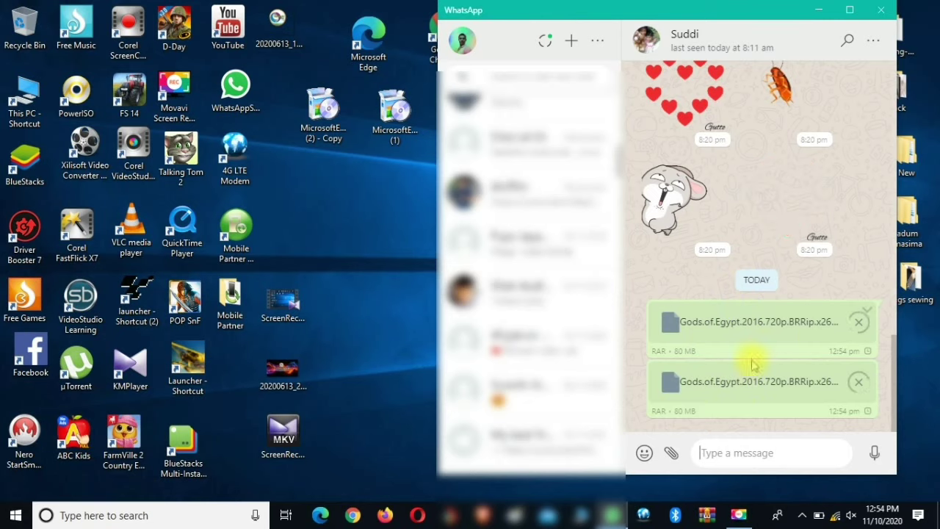
{"action": "left_click", "coordinate": [816, 12]}
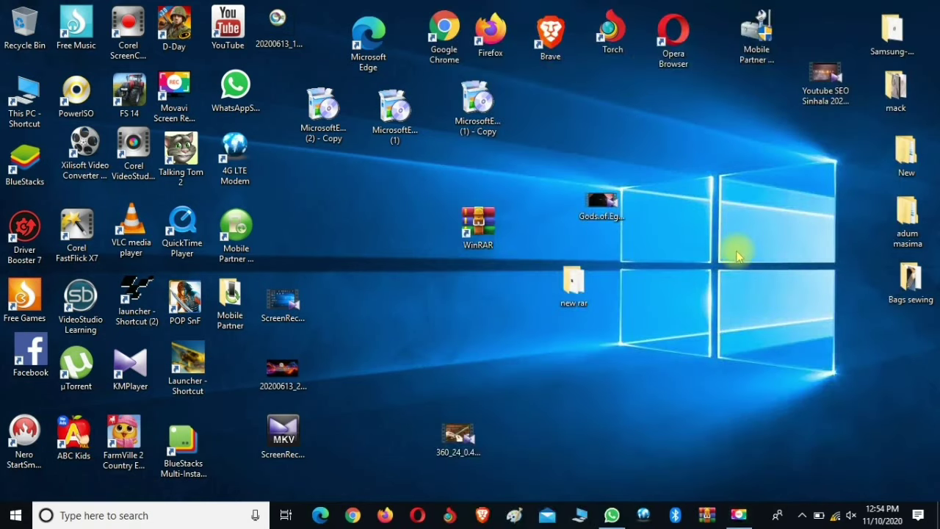
{"action": "right_click", "coordinate": [740, 252]}
{"action": "left_click", "coordinate": [753, 226]}
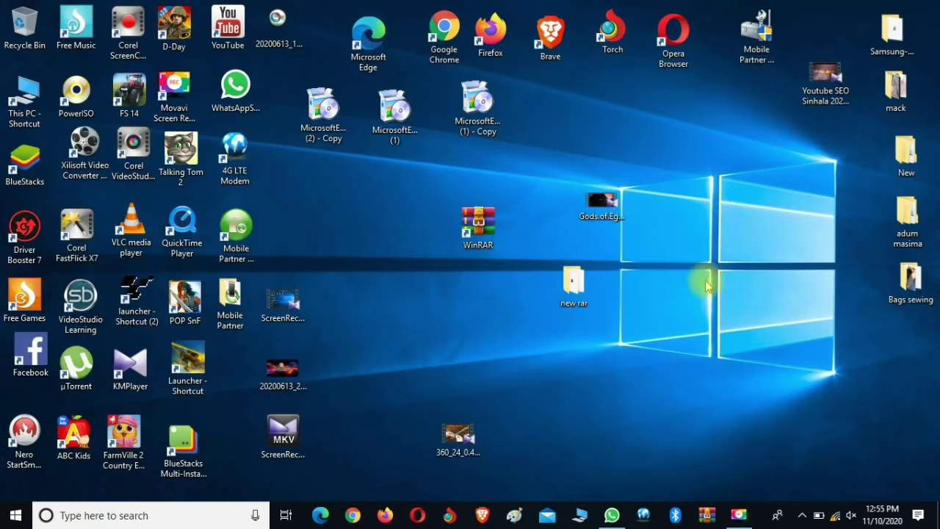
- Play the original Gods.of.Egypt video from the desktop, skip ahead to about the 16-minute mark, and close the player
{"action": "double_click", "coordinate": [603, 203]}
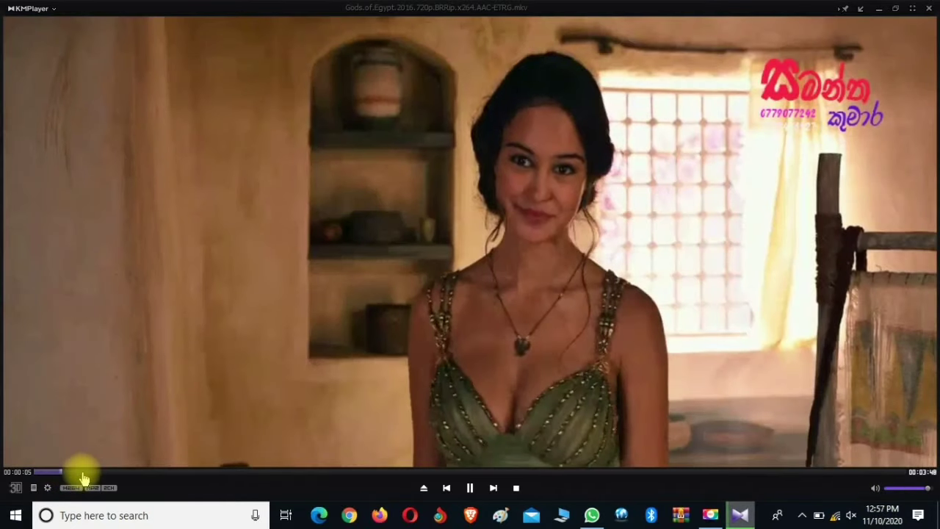
{"action": "left_click_drag", "start_coordinate": [82, 476], "coordinate": [124, 481]}
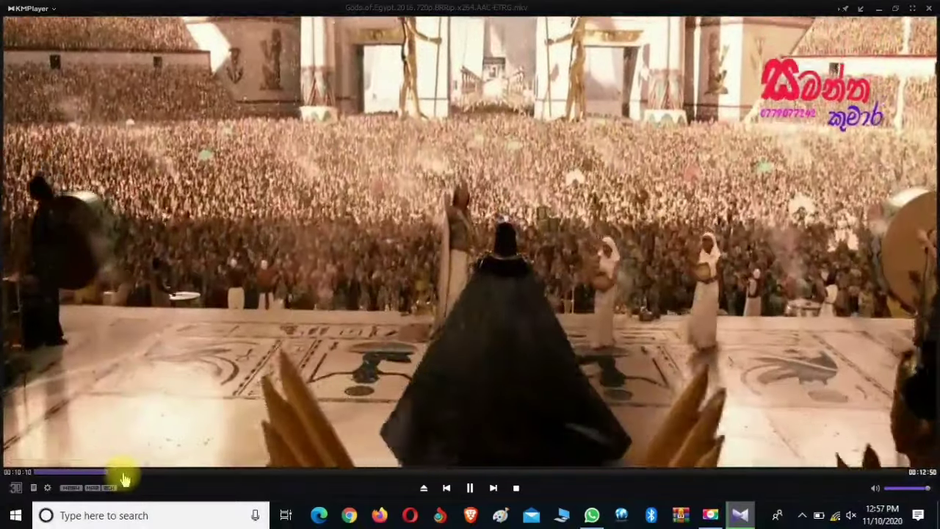
{"action": "left_click", "coordinate": [143, 475]}
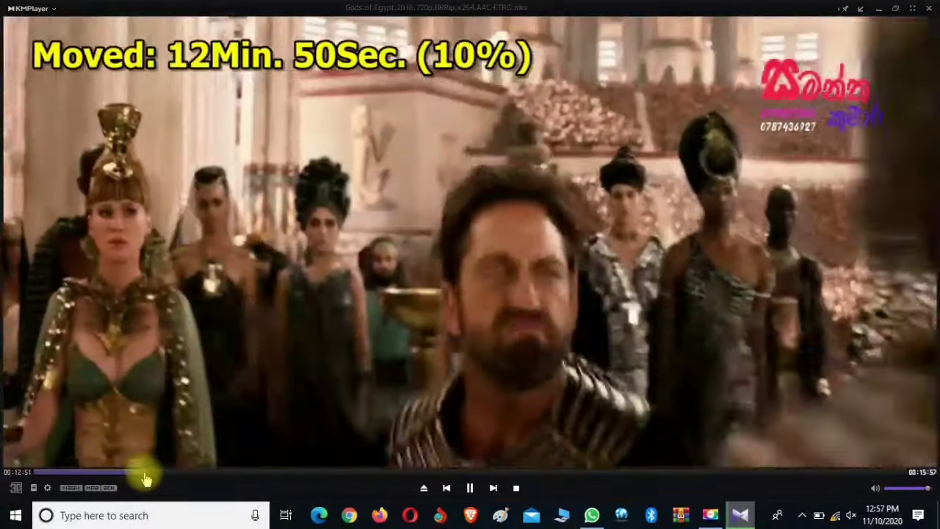
{"action": "left_click", "coordinate": [163, 479]}
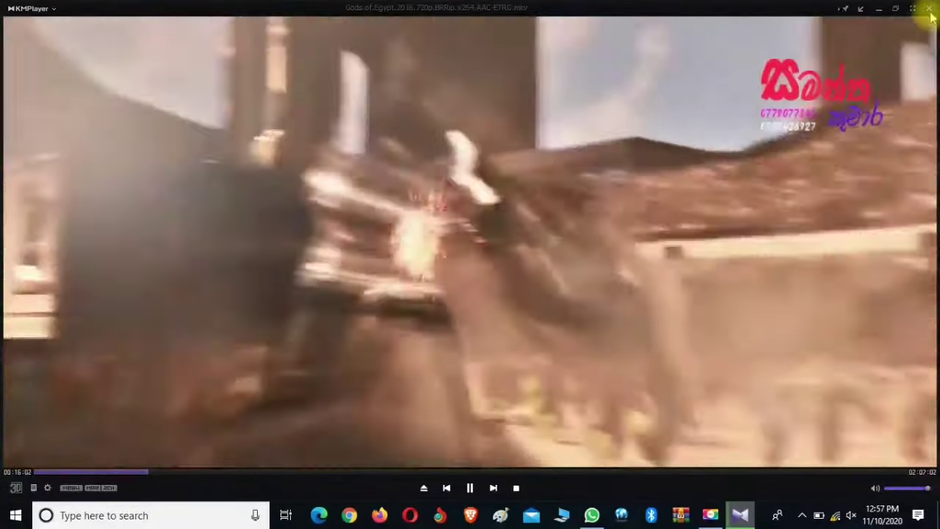
{"action": "left_click", "coordinate": [929, 8]}
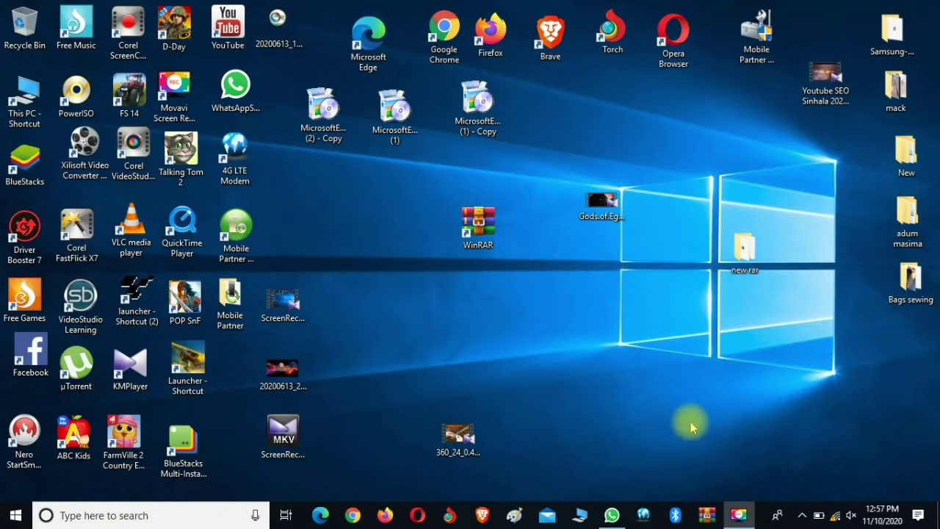
{"action": "right_click", "coordinate": [611, 324]}
{"action": "left_click", "coordinate": [650, 188]}
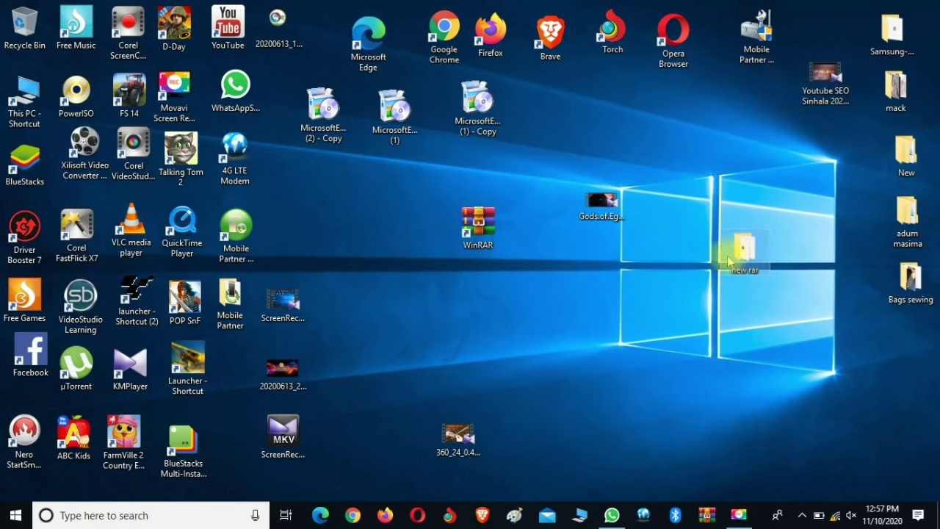
- Reposition the "new rar" folder below the original video on the desktop, open it to review the archive parts, and close it
{"action": "left_click_drag", "start_coordinate": [731, 257], "coordinate": [547, 294]}
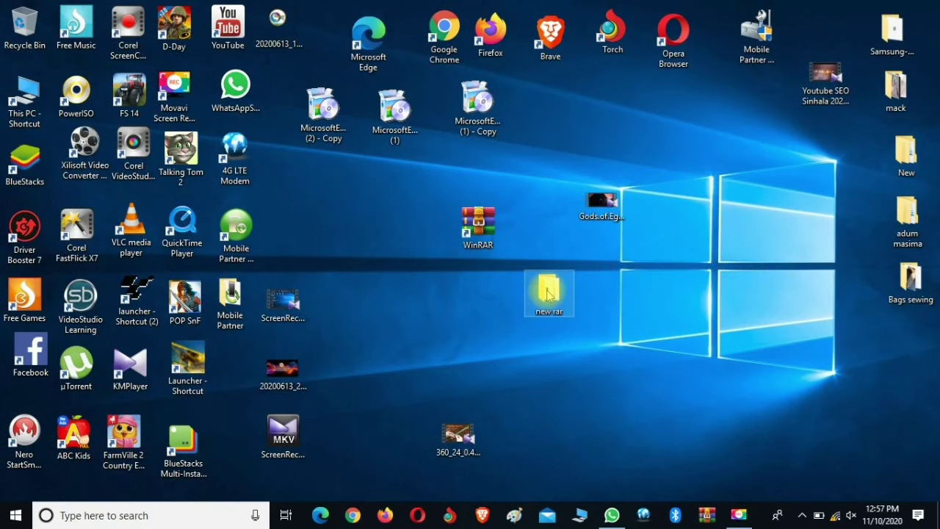
{"action": "double_click", "coordinate": [547, 292]}
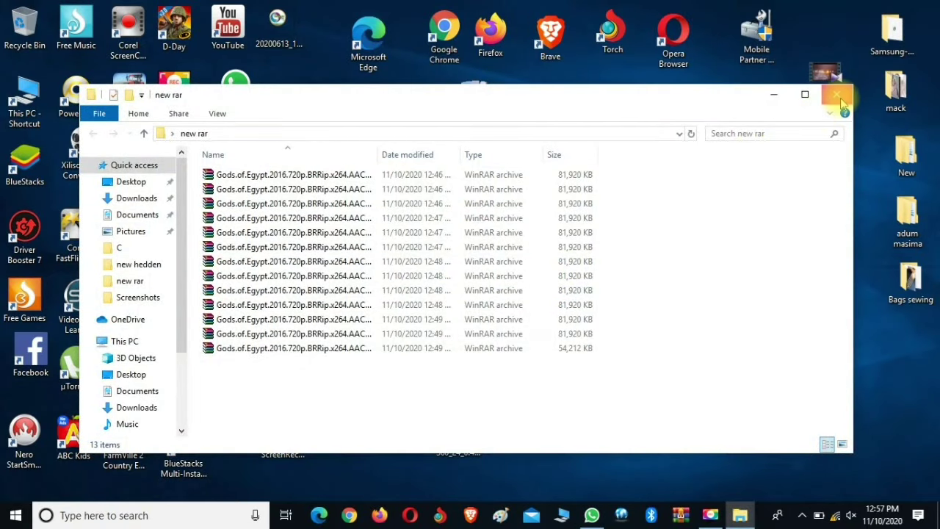
{"action": "left_click", "coordinate": [839, 96]}
- Delete the original Gods.of.Egypt video from the desktop and permanently remove it by emptying the Recycle Bin
{"action": "left_click", "coordinate": [606, 200]}
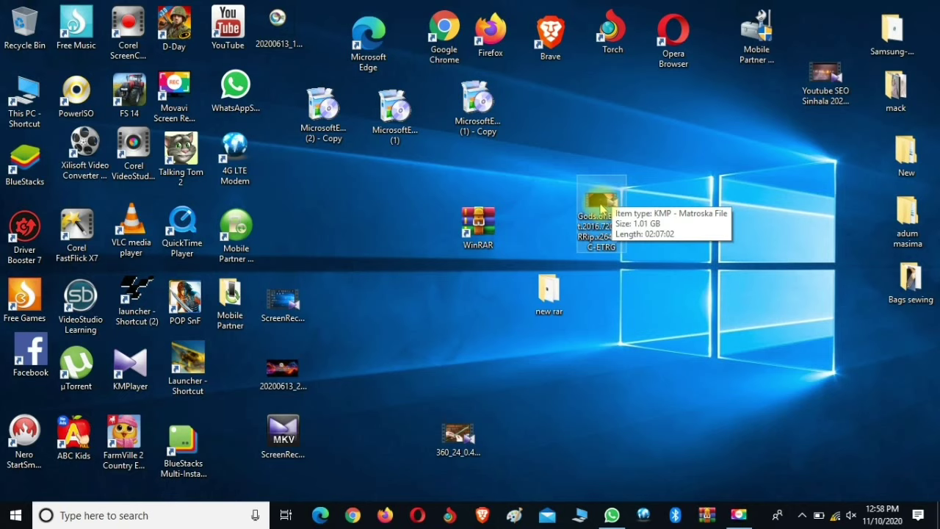
{"action": "left_click_drag", "start_coordinate": [600, 209], "coordinate": [19, 28]}
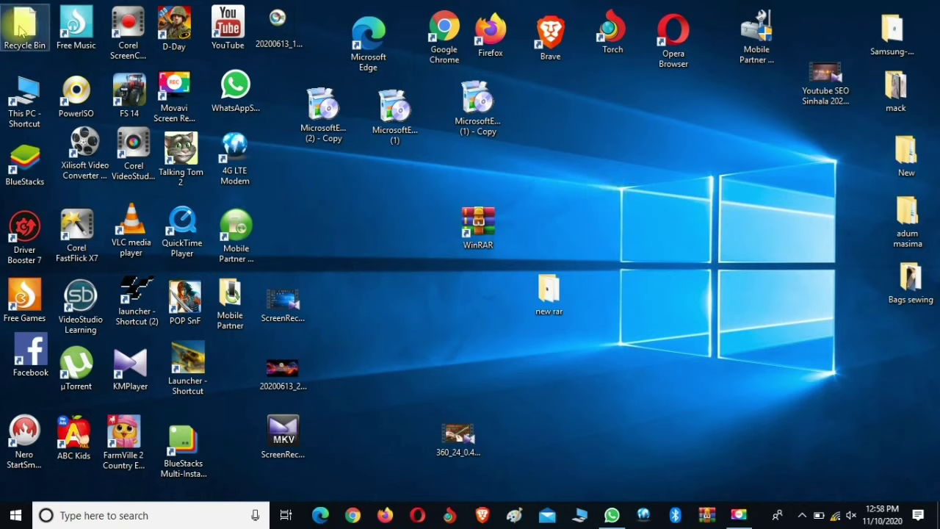
{"action": "right_click", "coordinate": [19, 25]}
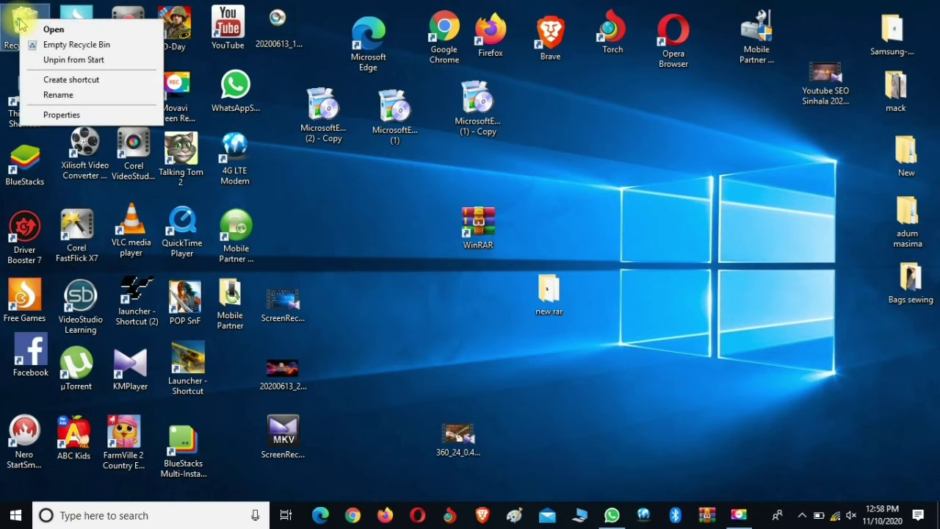
{"action": "left_click", "coordinate": [54, 45]}
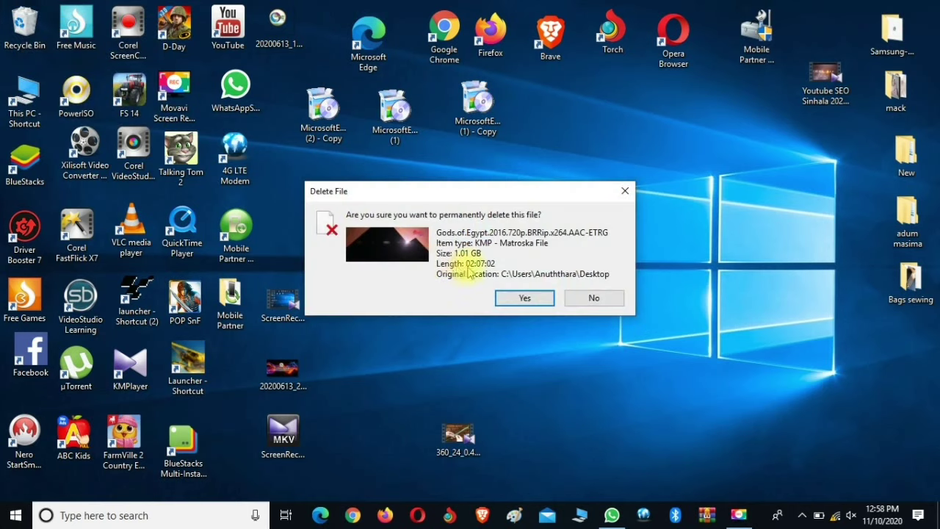
{"action": "left_click", "coordinate": [524, 296]}
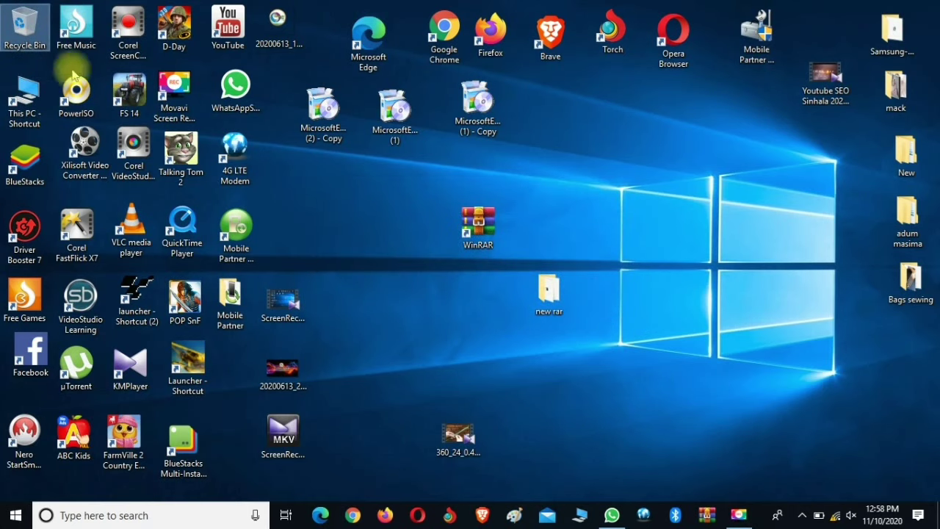
- Extract the multi-part archive from the first Gods.of.Egypt part in the "new rar" folder, with the Desktop as the destination path
{"action": "left_click_drag", "start_coordinate": [560, 317], "coordinate": [621, 254]}
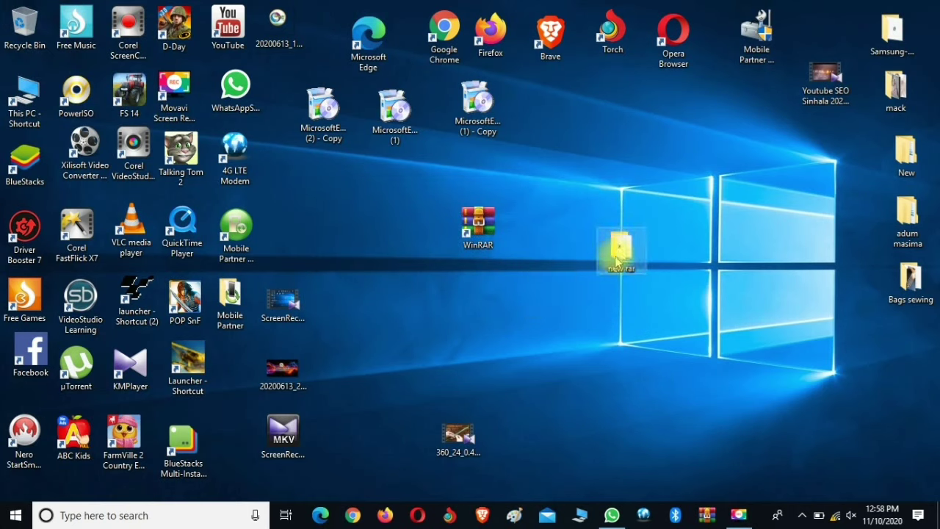
{"action": "double_click", "coordinate": [616, 250]}
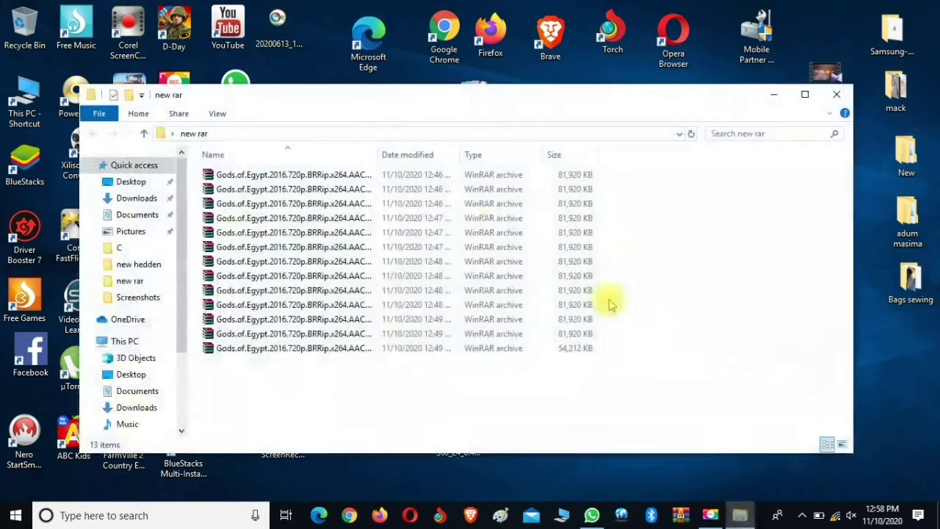
{"action": "left_click", "coordinate": [265, 180]}
{"action": "right_click", "coordinate": [265, 179]}
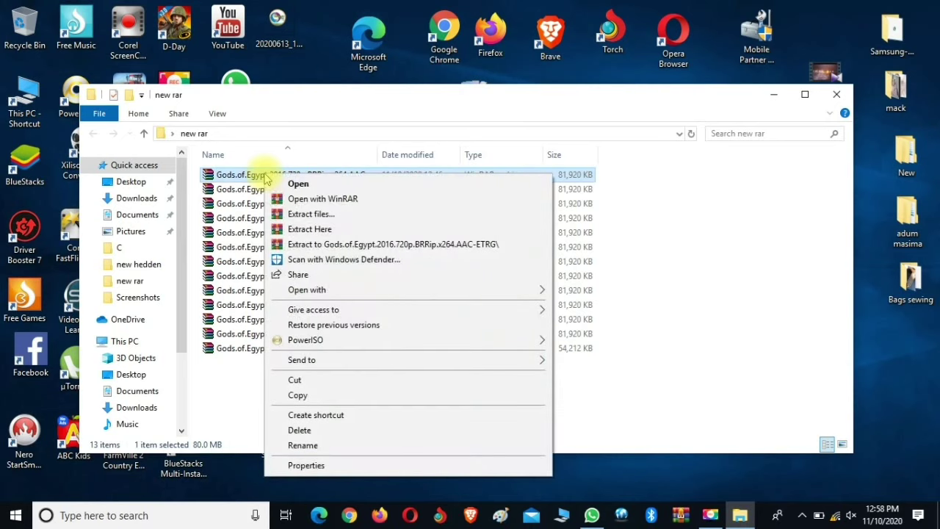
{"action": "left_click", "coordinate": [313, 214]}
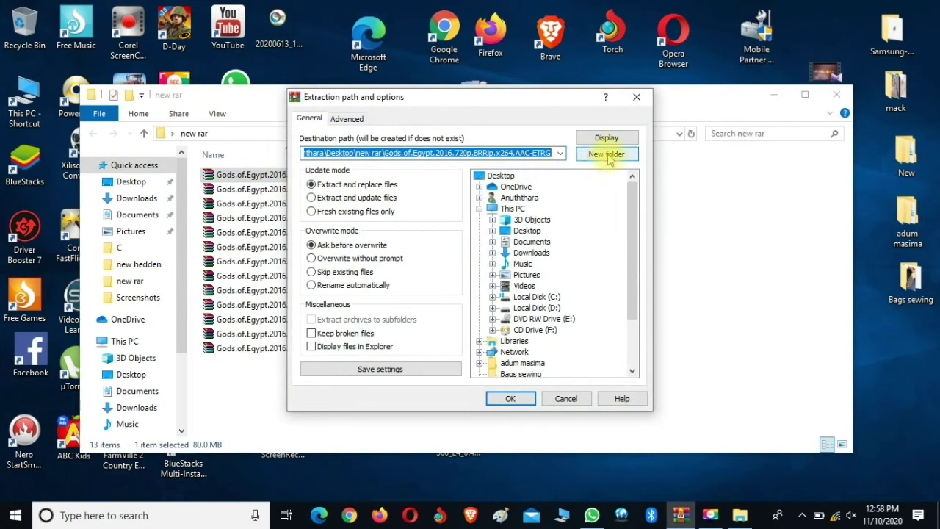
{"action": "left_click", "coordinate": [559, 154]}
{"action": "left_click", "coordinate": [360, 166]}
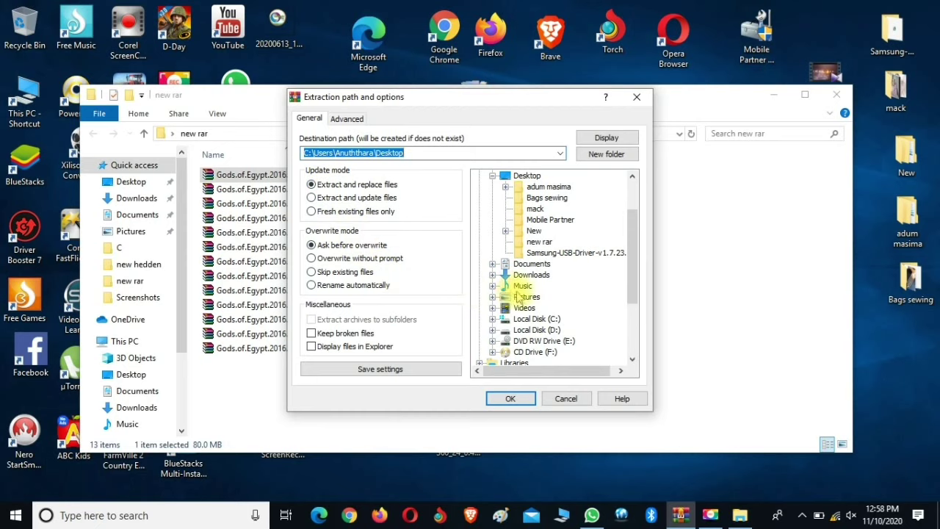
{"action": "left_click", "coordinate": [524, 177]}
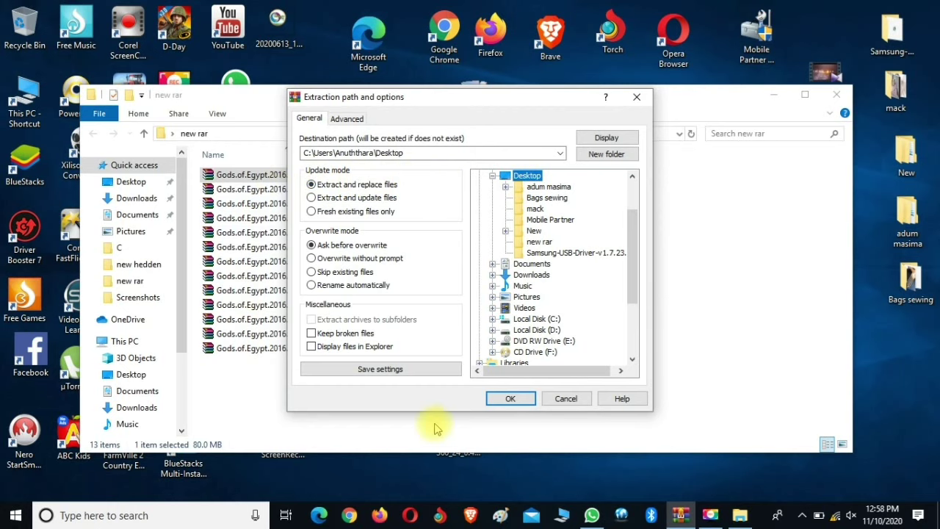
{"action": "left_click", "coordinate": [512, 399]}
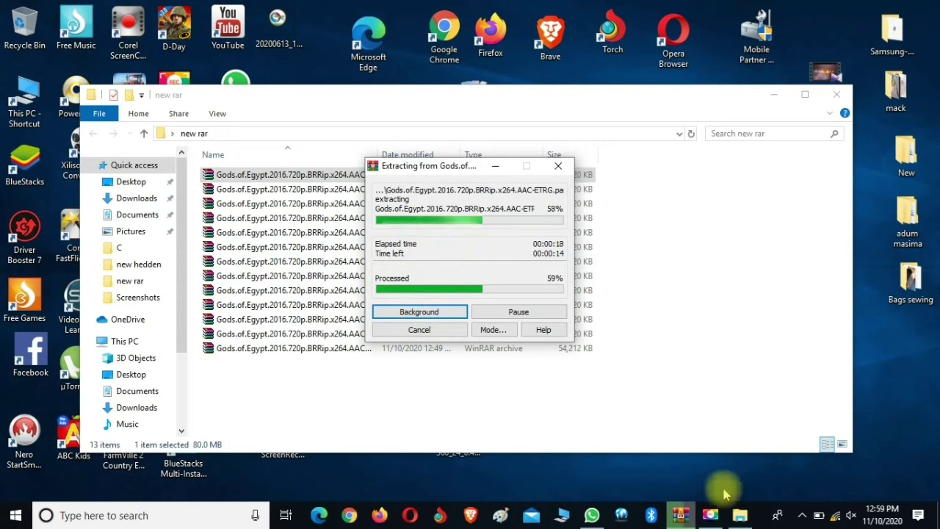
{"action": "left_click", "coordinate": [880, 422]}
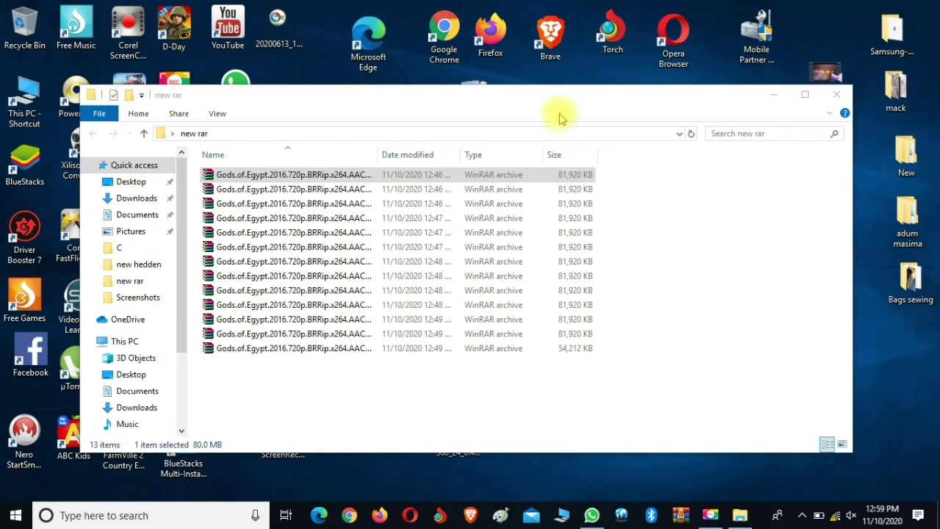
- Uncover the extracted Gods.of.Egypt video on the desktop, check its type, size and length, and close the "new rar" folder window
{"action": "left_click_drag", "start_coordinate": [557, 102], "coordinate": [622, 294]}
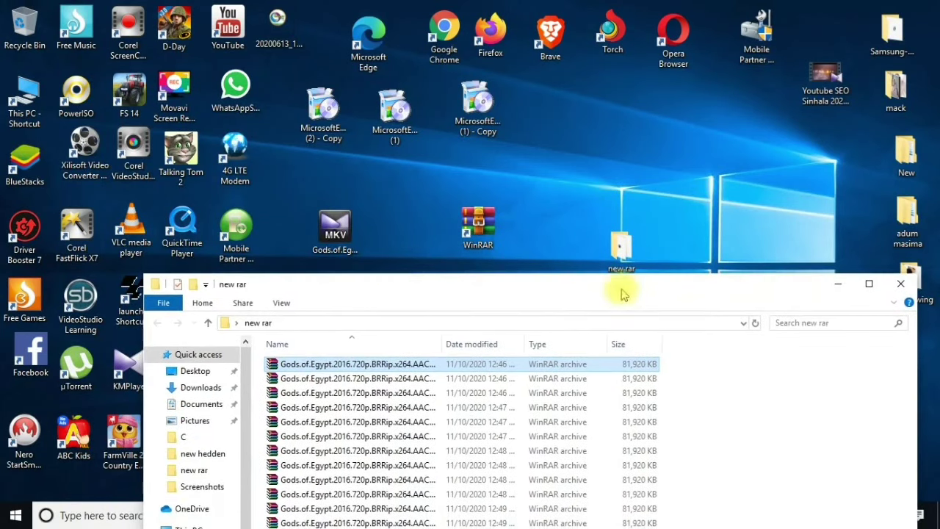
{"action": "left_click", "coordinate": [336, 232]}
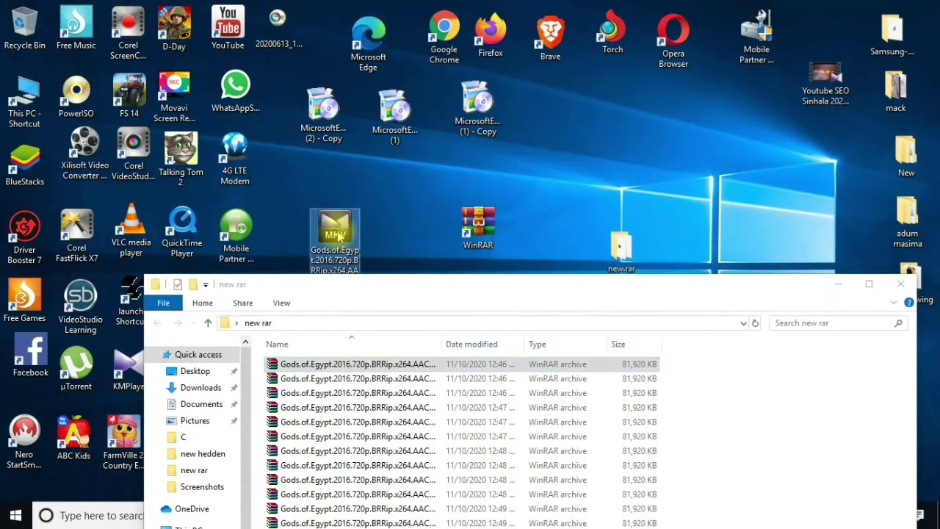
{"action": "mouse_move", "coordinate": [338, 235]}
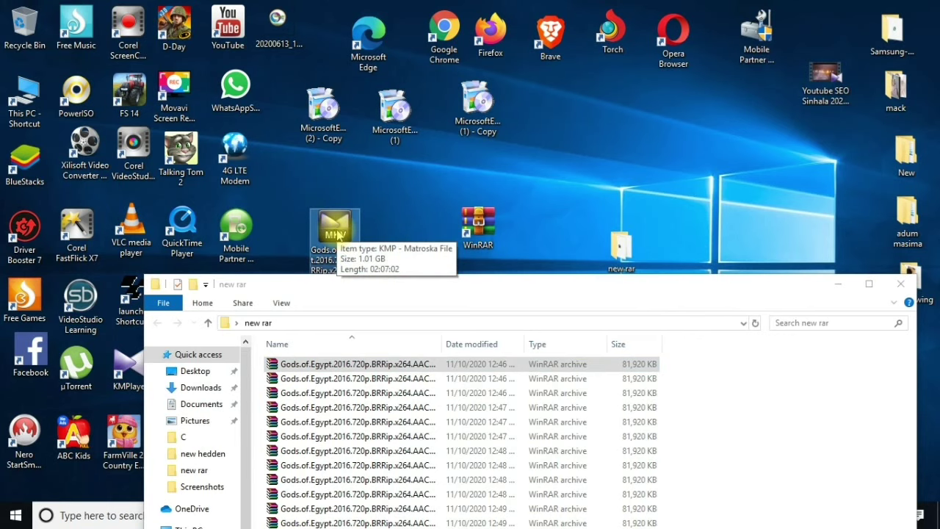
{"action": "left_click_drag", "start_coordinate": [748, 287], "coordinate": [500, 329]}
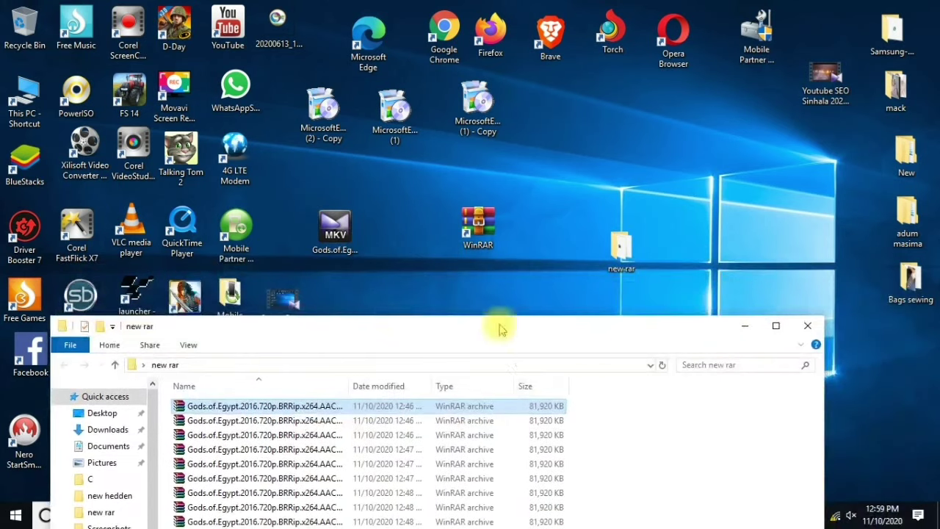
{"action": "left_click", "coordinate": [807, 326]}
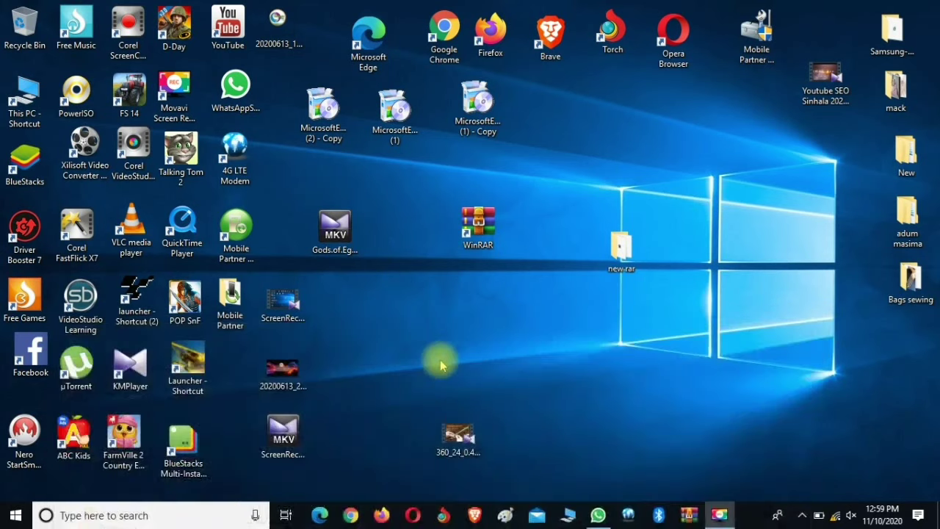
- Move the extracted Gods.of.Egypt video above the "new rar" folder, refresh the desktop, and check the file's details
{"action": "left_click_drag", "start_coordinate": [337, 233], "coordinate": [656, 163]}
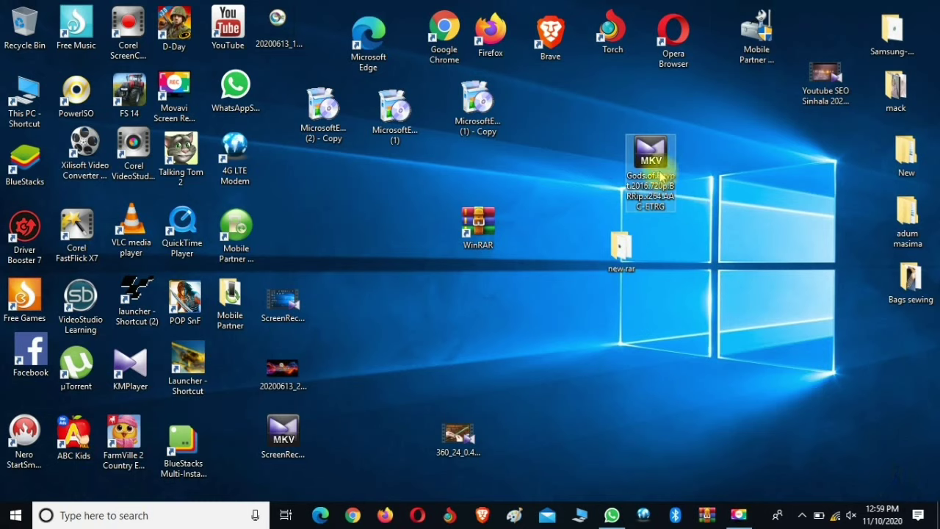
{"action": "mouse_move", "coordinate": [659, 176]}
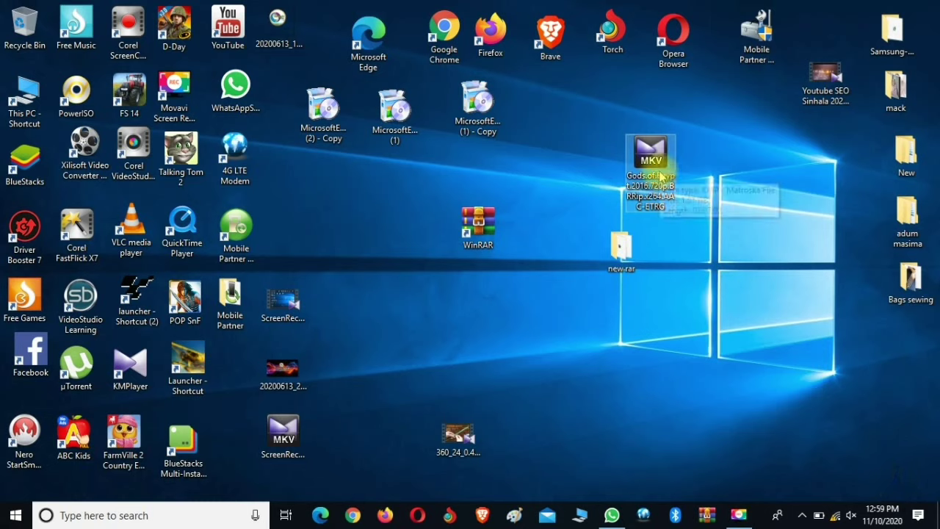
{"action": "right_click", "coordinate": [668, 318]}
{"action": "left_click", "coordinate": [701, 360]}
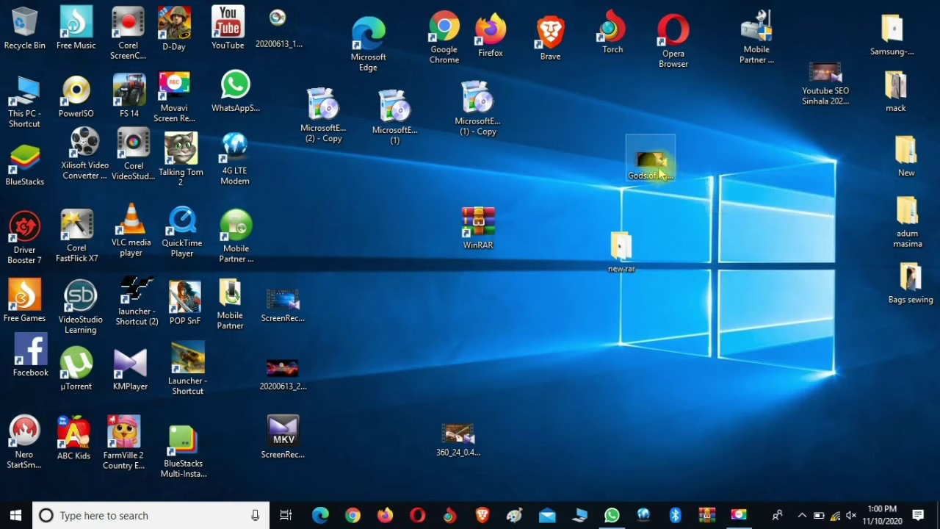
{"action": "mouse_move", "coordinate": [660, 173]}
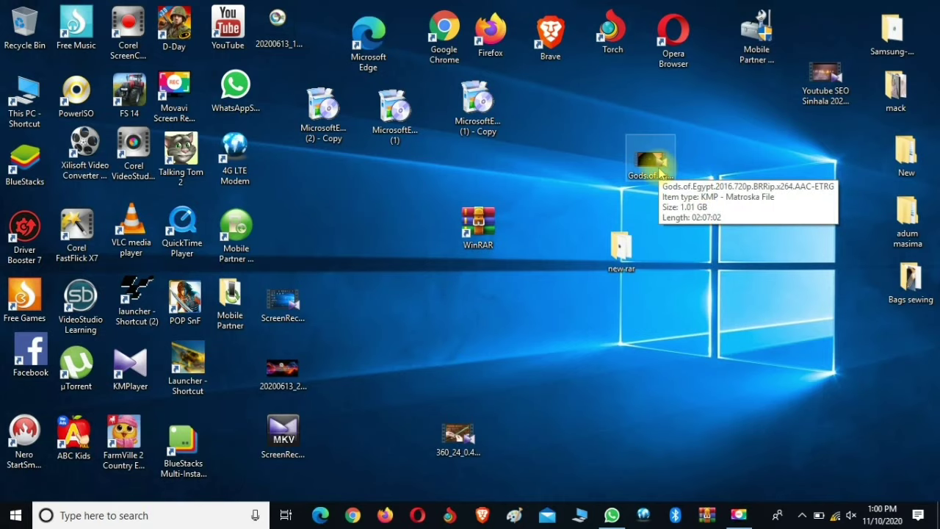
- Play the extracted Gods.of.Egypt video and skip forward through it in stages to about the 32-minute mark
{"action": "double_click", "coordinate": [657, 166]}
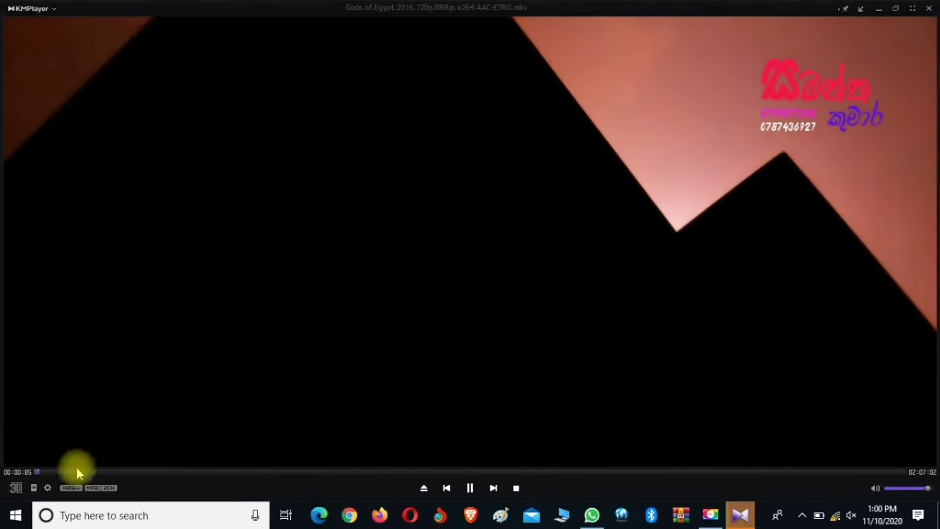
{"action": "left_click", "coordinate": [76, 479]}
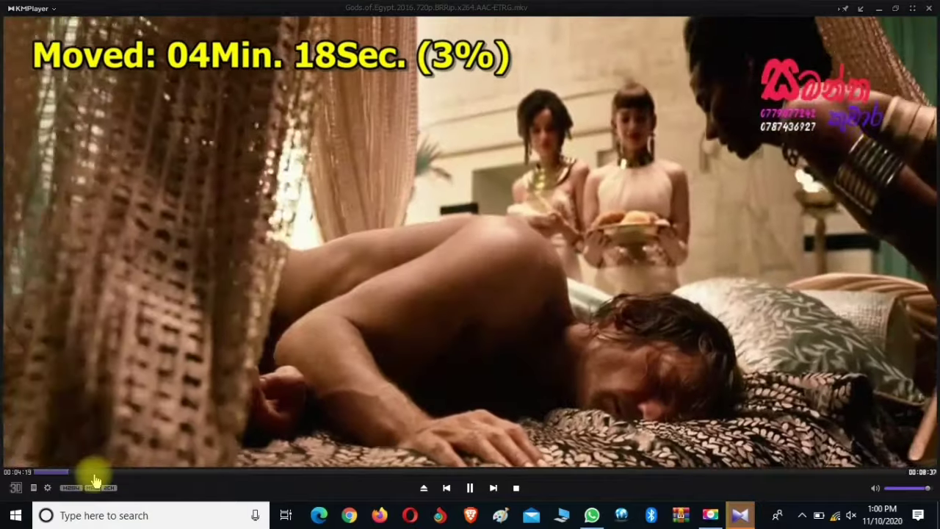
{"action": "left_click", "coordinate": [117, 485]}
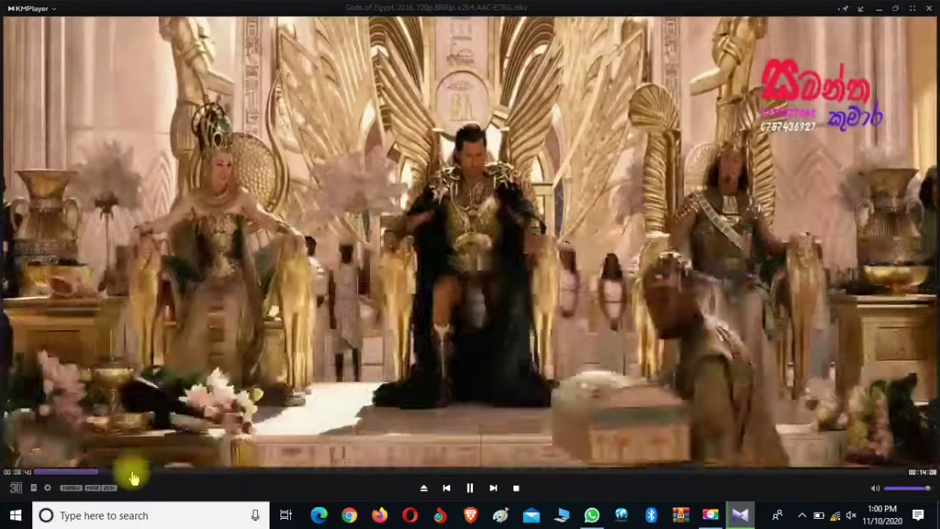
{"action": "left_click", "coordinate": [155, 473]}
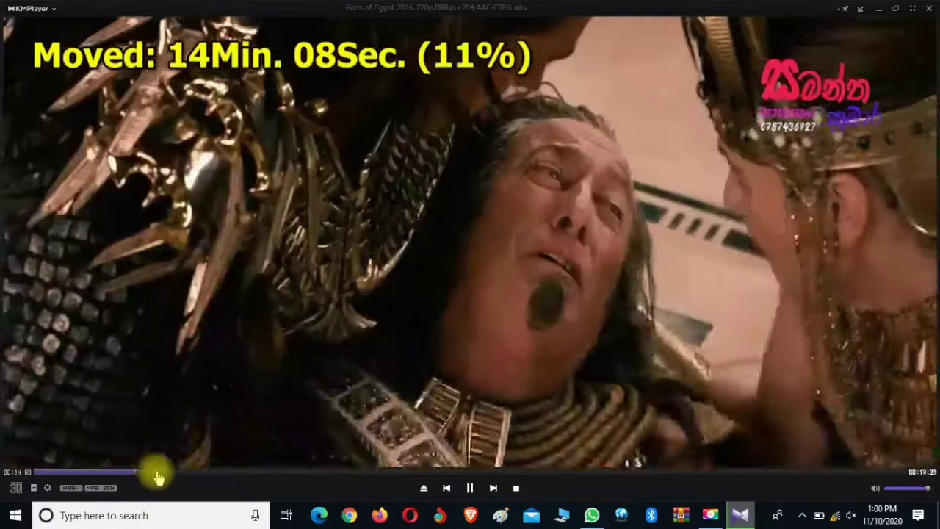
{"action": "left_click", "coordinate": [182, 476]}
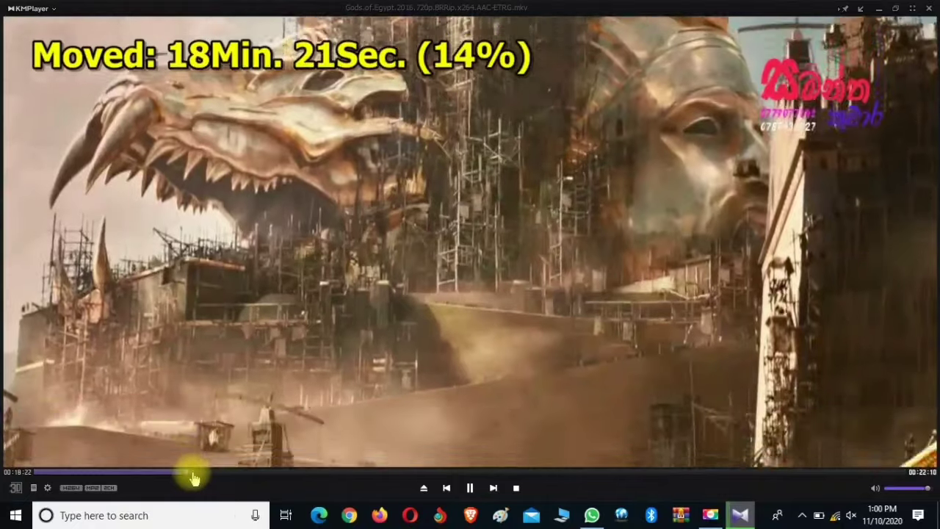
{"action": "left_click", "coordinate": [189, 476]}
{"action": "left_click", "coordinate": [216, 474]}
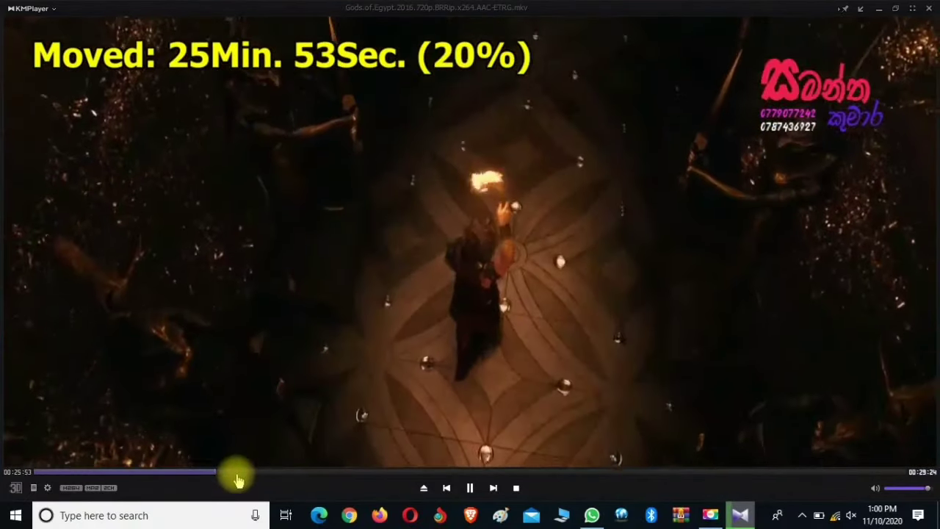
{"action": "left_click", "coordinate": [251, 476]}
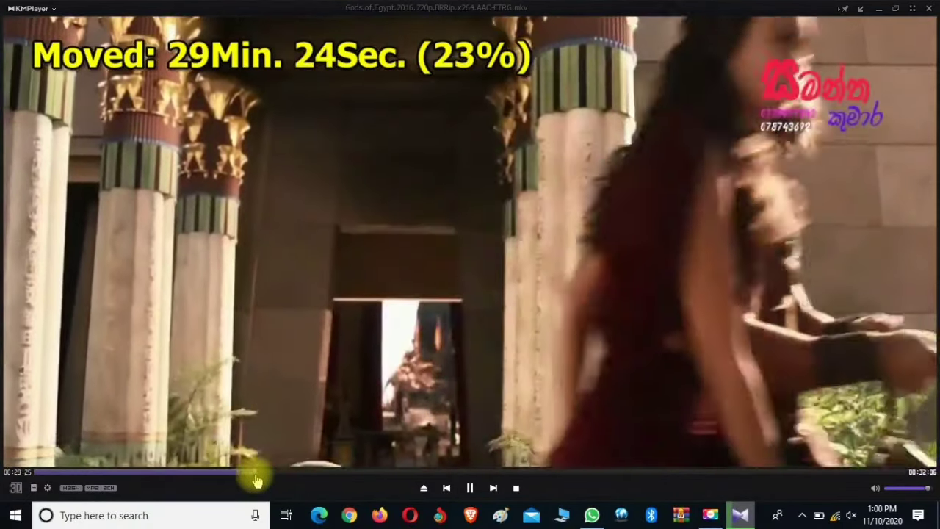
{"action": "left_click", "coordinate": [273, 477]}
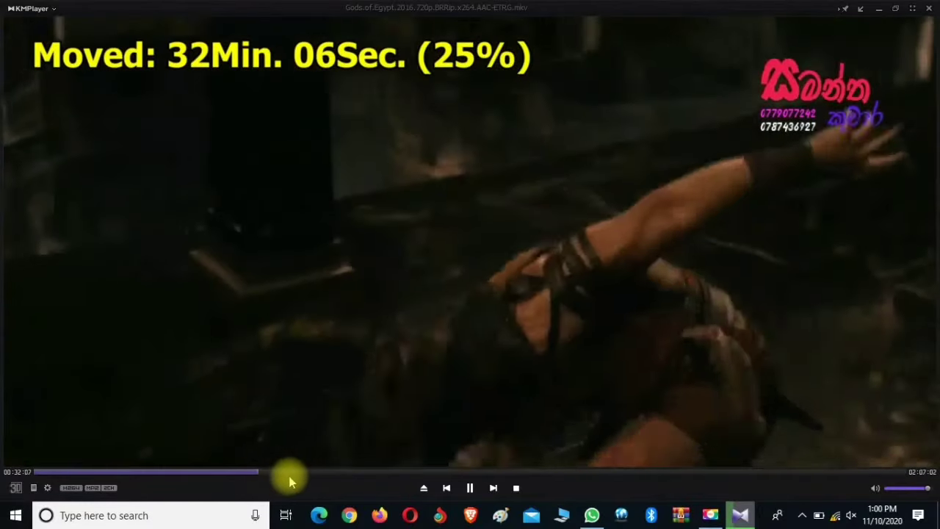